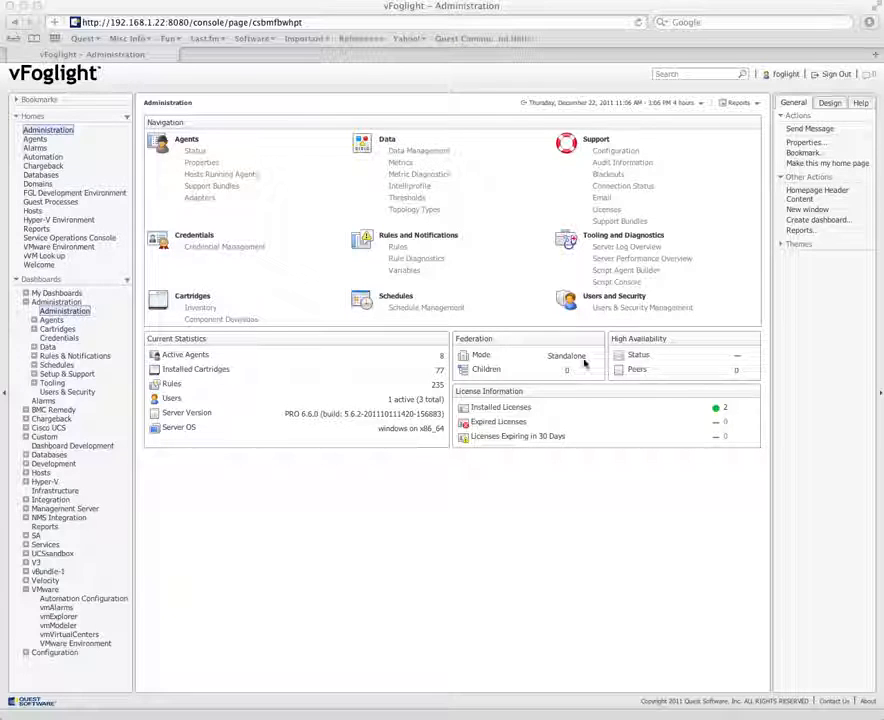
Open the directory services settings for editing and select the service account's distinguished name.
click(629, 308)
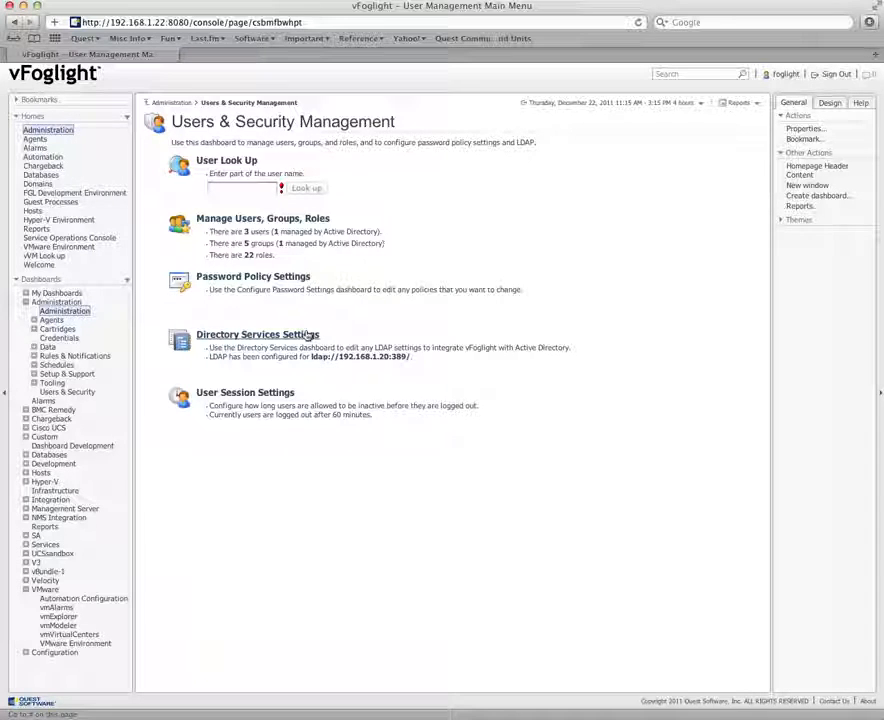
click(245, 339)
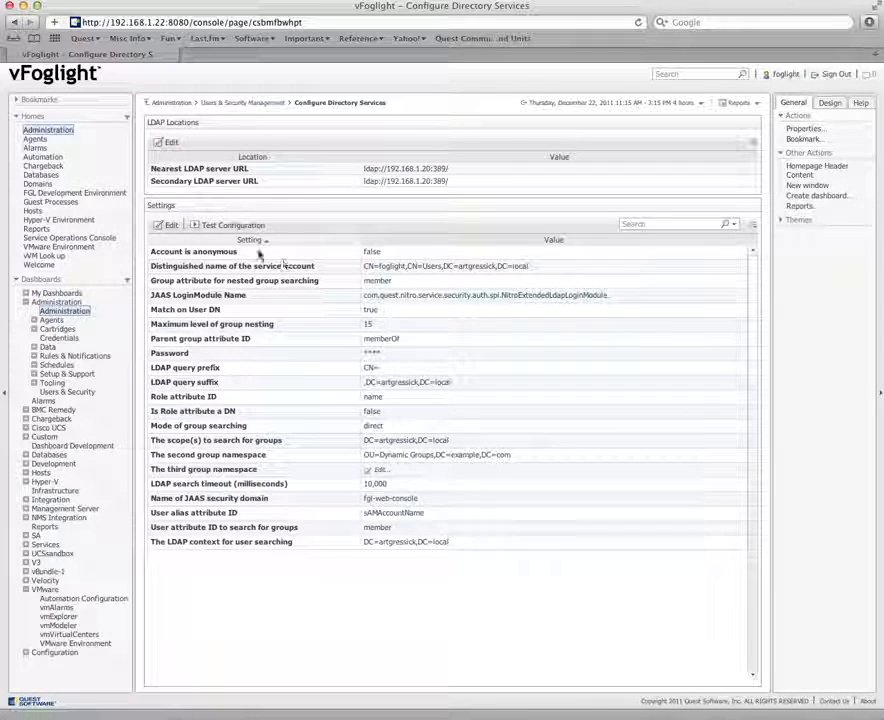
click(170, 226)
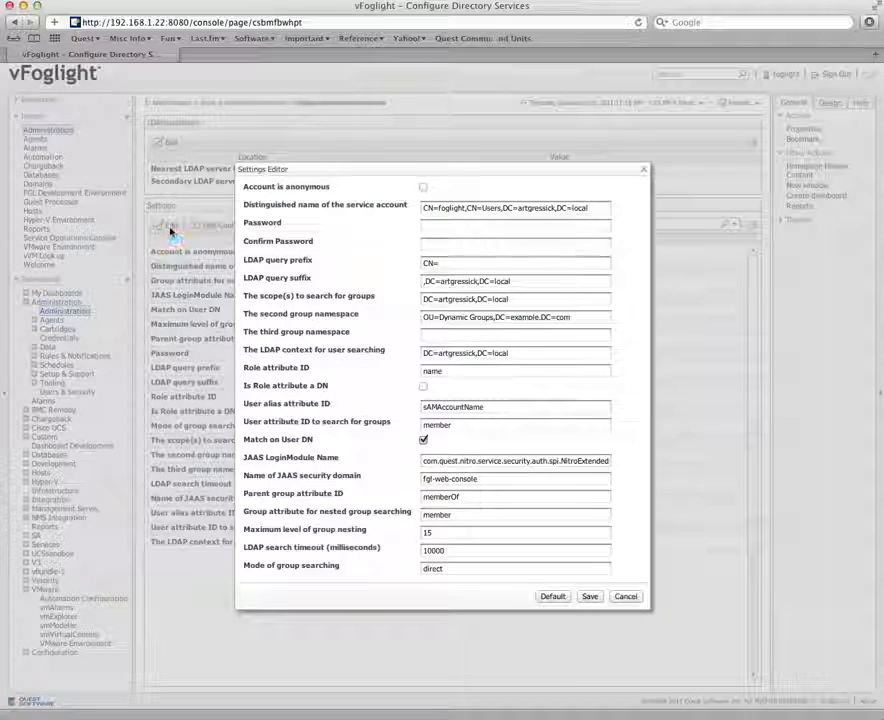
drag(585, 209, 441, 207)
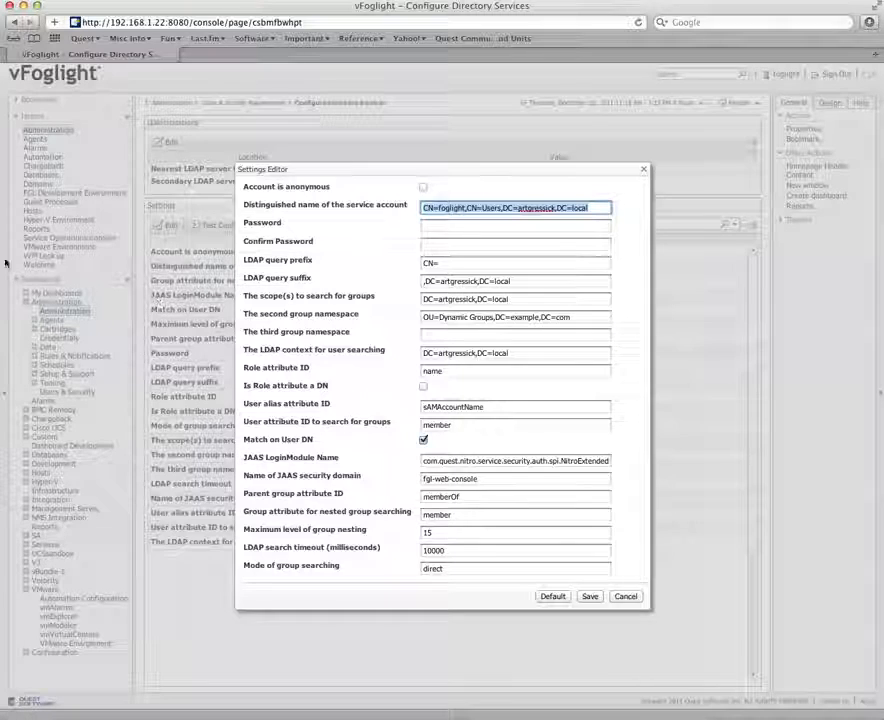
Switch to the remote desktop of server 192.168.1.20 and launch the management console with mmc.
click(2, 598)
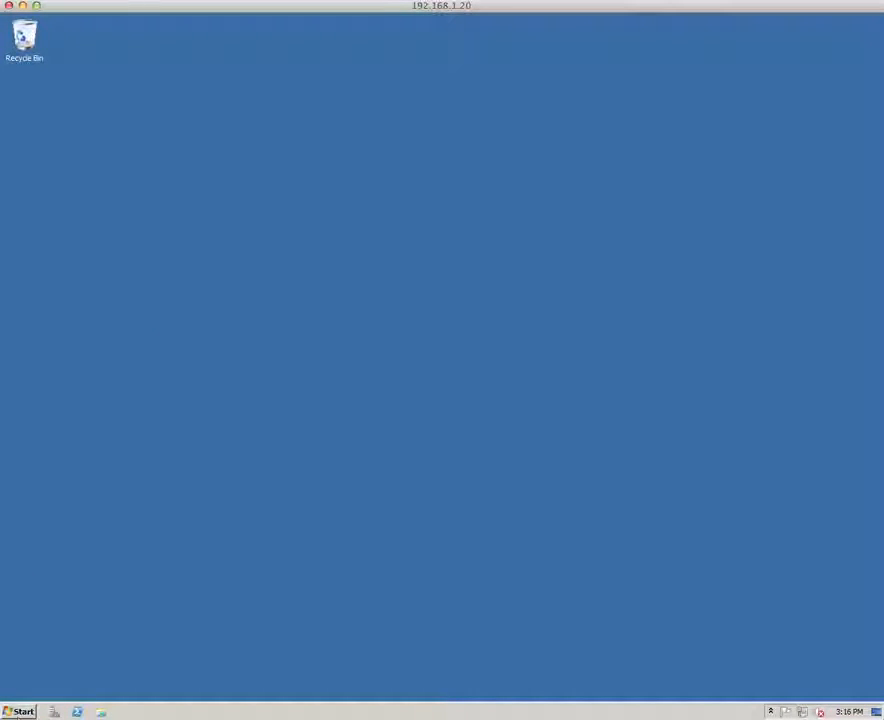
click(18, 711)
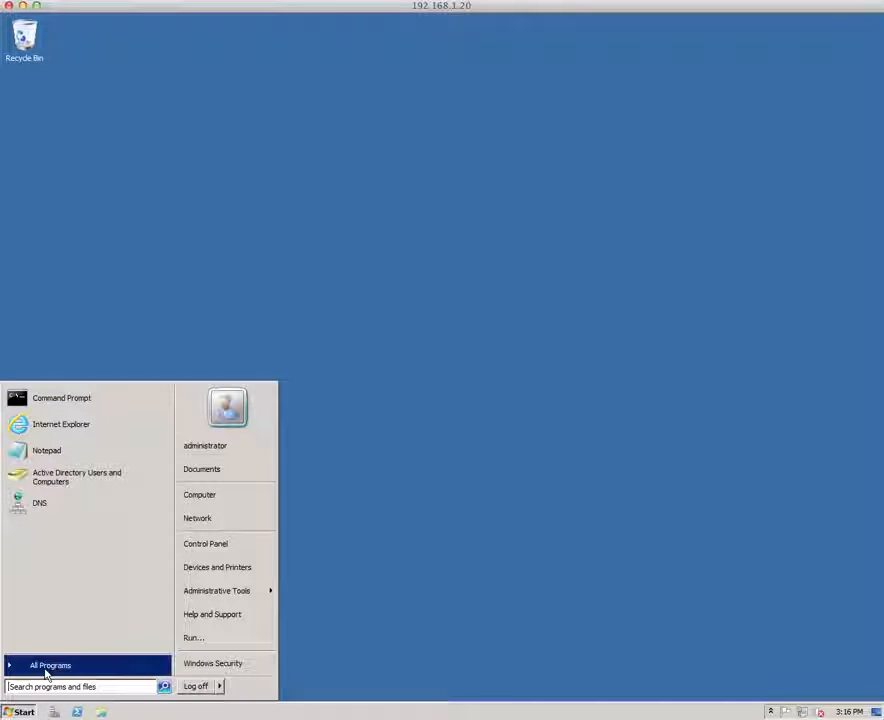
click(46, 665)
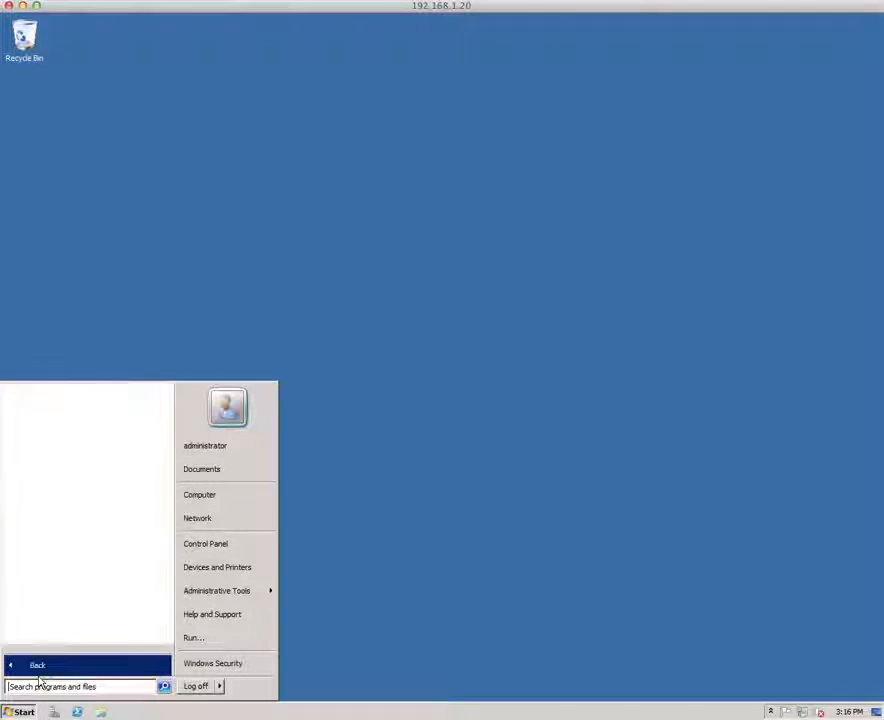
click(35, 687)
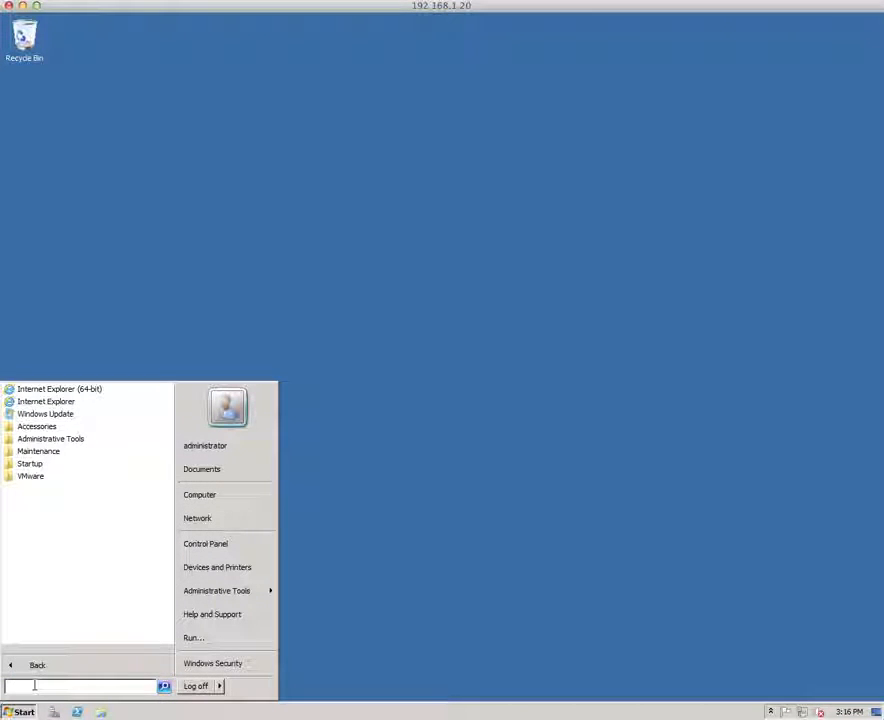
text(mmc)
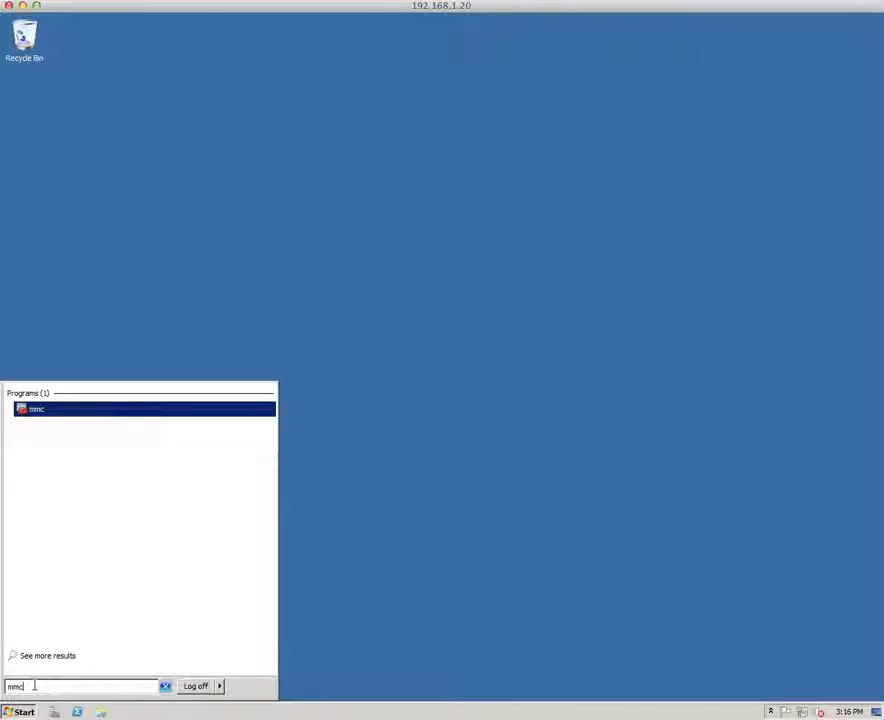
key(Return)
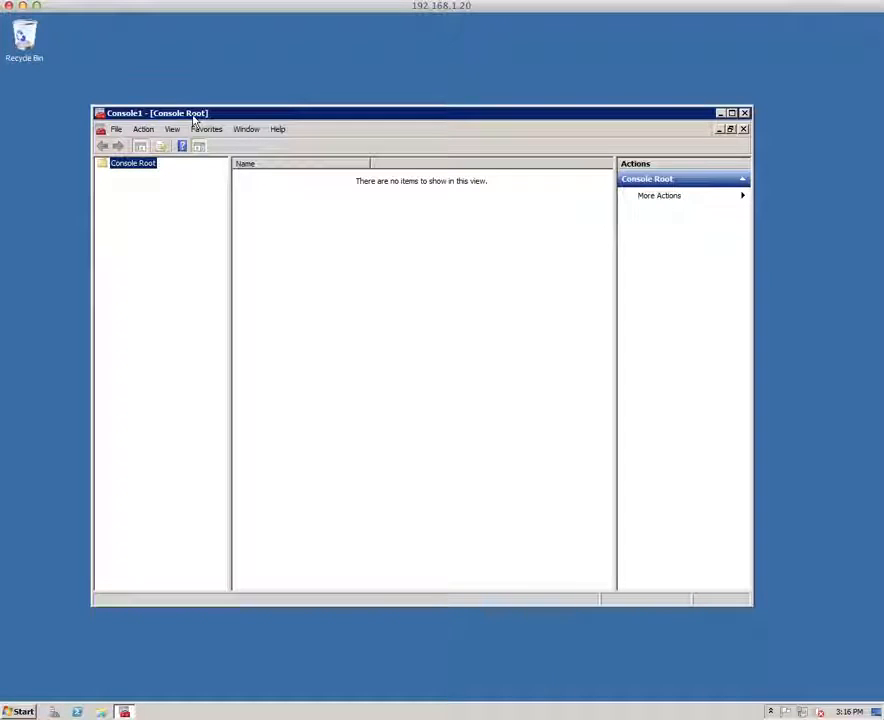
Add the ADSI Edit snap-in to the empty console.
click(117, 130)
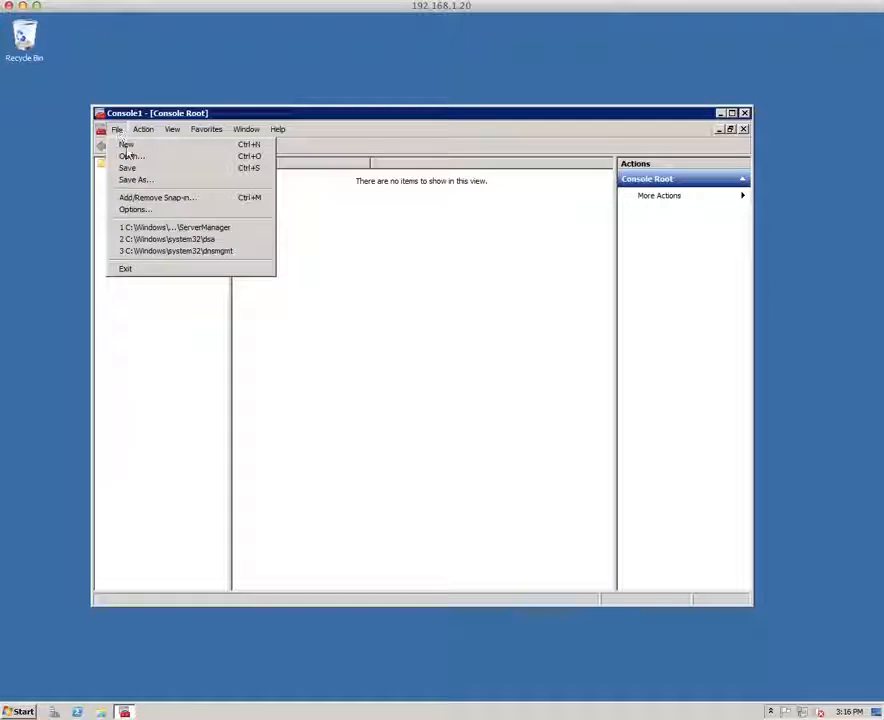
click(147, 200)
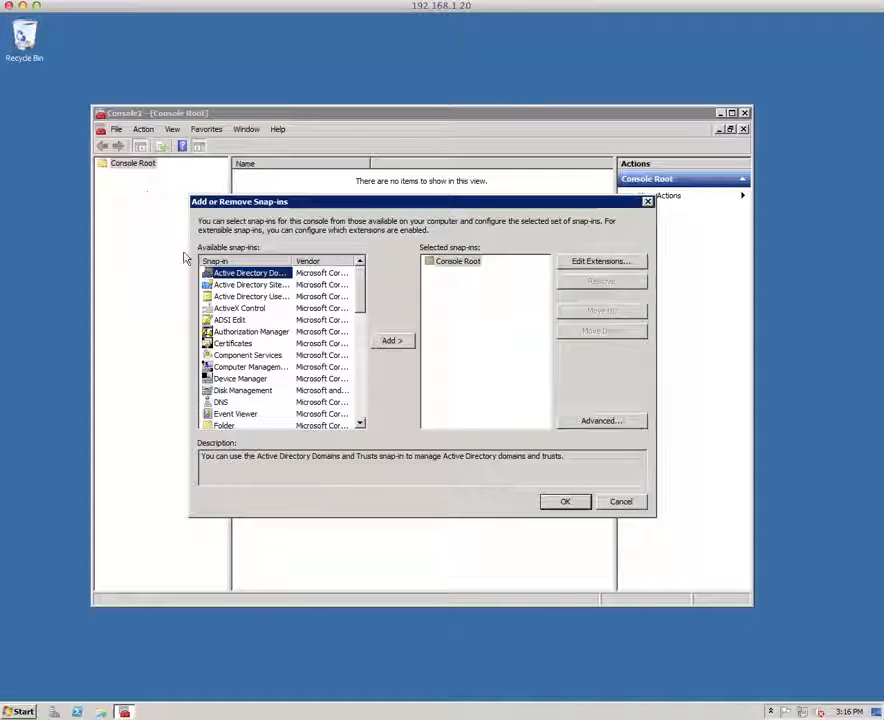
click(228, 320)
double_click(228, 320)
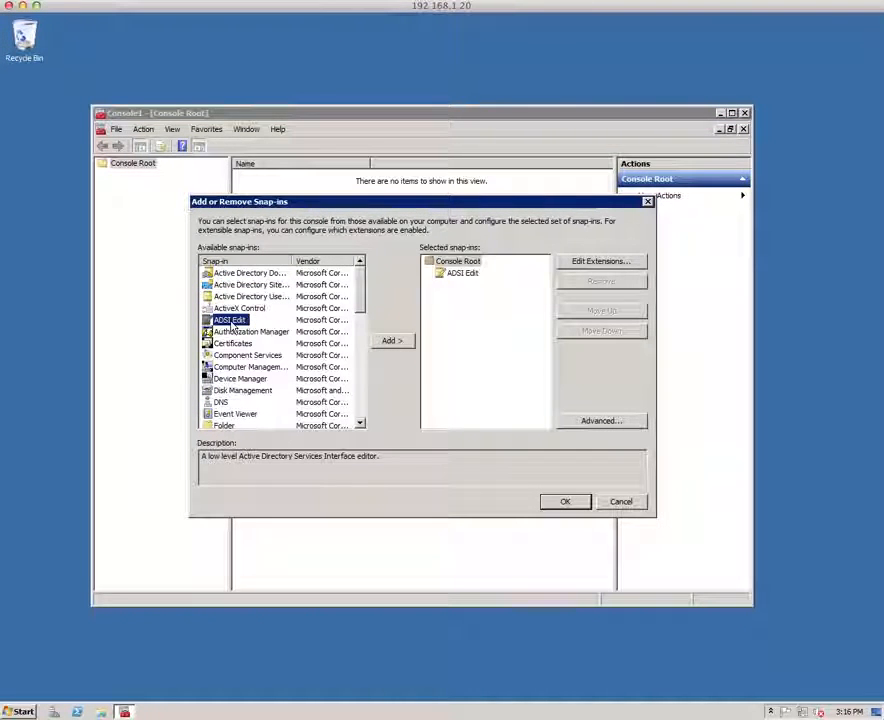
click(572, 502)
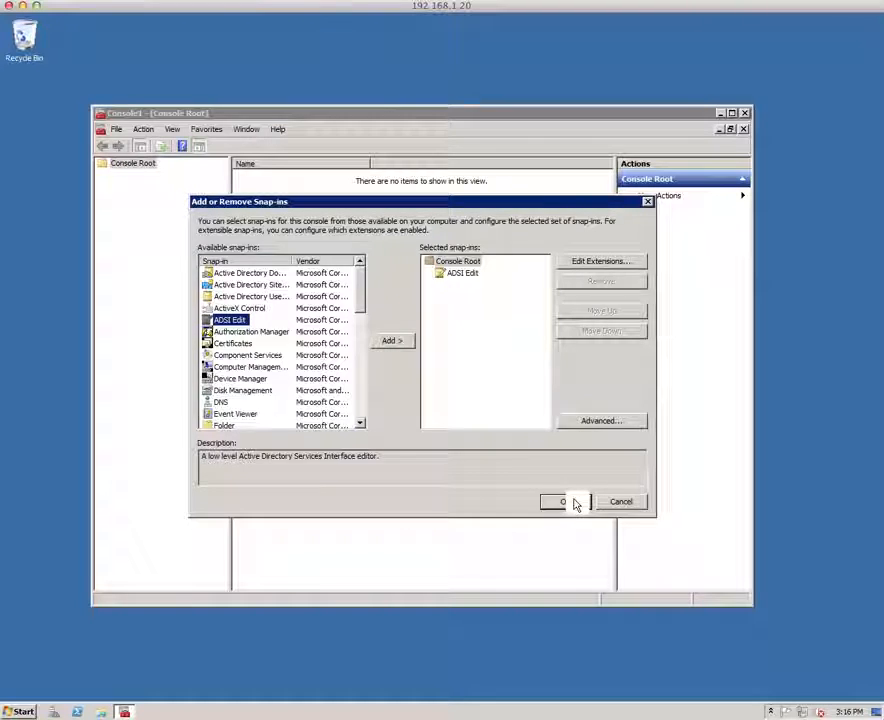
Connect ADSI Edit to the Default naming context on the default domain server.
click(102, 175)
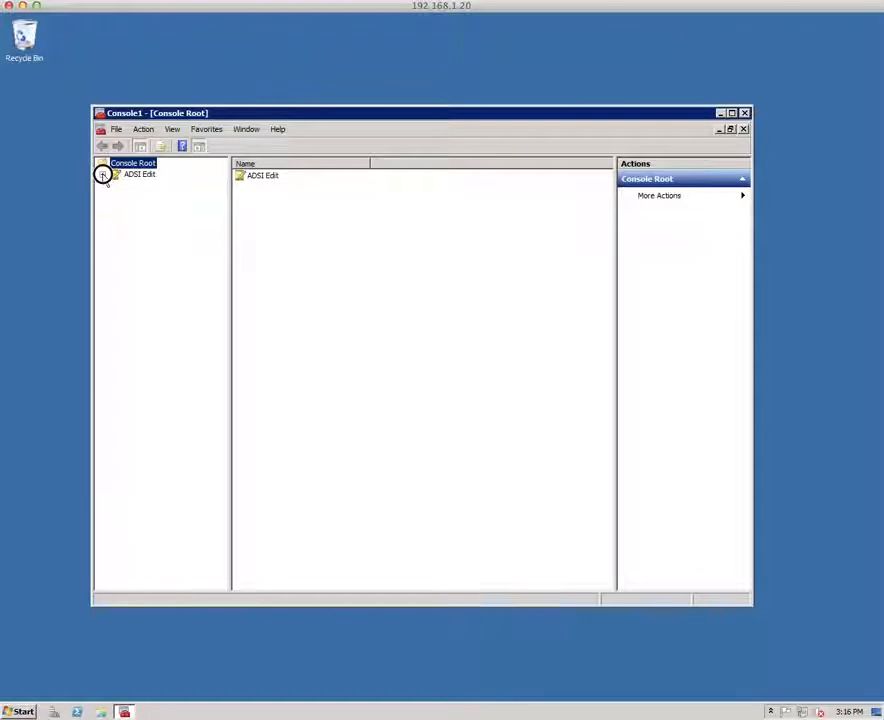
click(148, 177)
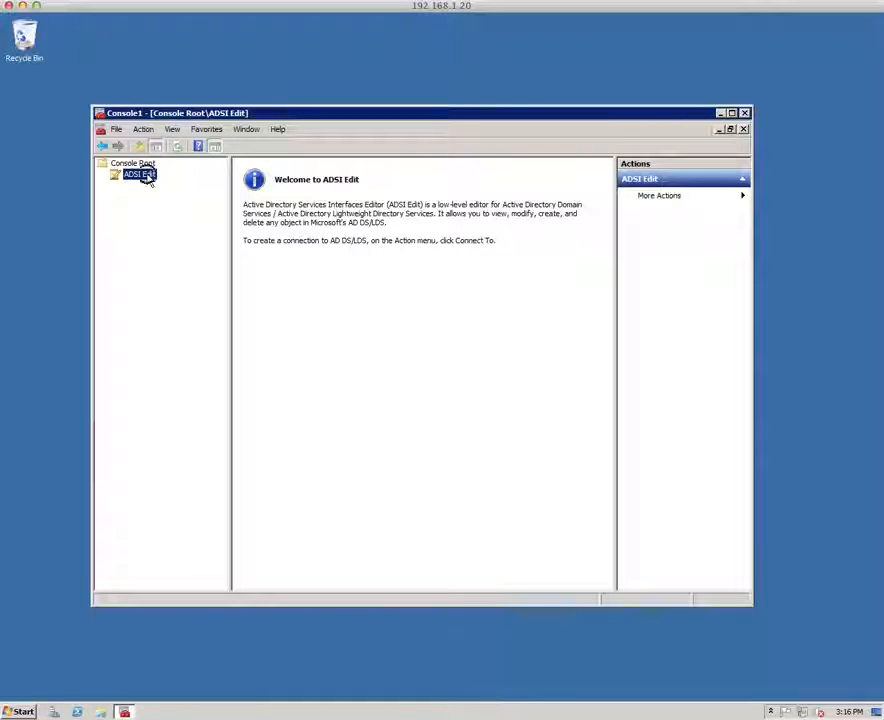
right_click(148, 177)
click(163, 183)
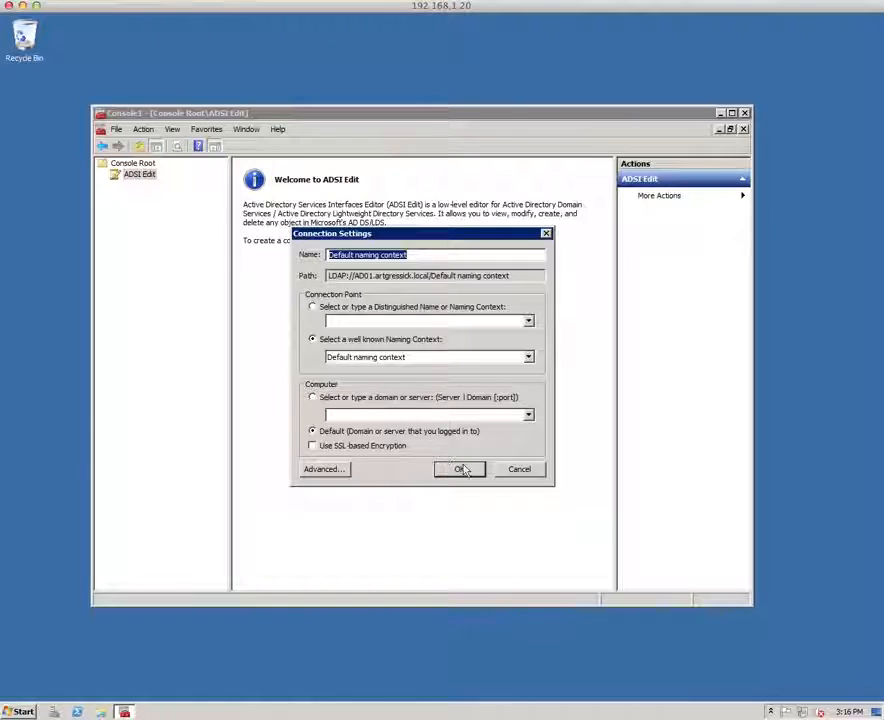
click(462, 470)
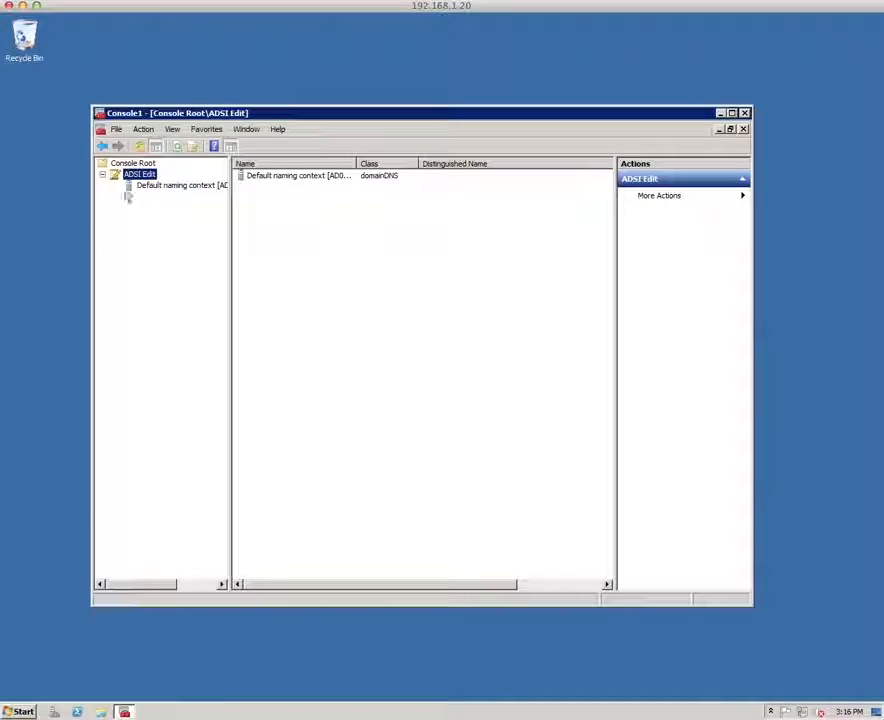
Expand the default naming context down to the domain's CN=Users container, list its objects and maximize the console window.
click(128, 186)
click(115, 186)
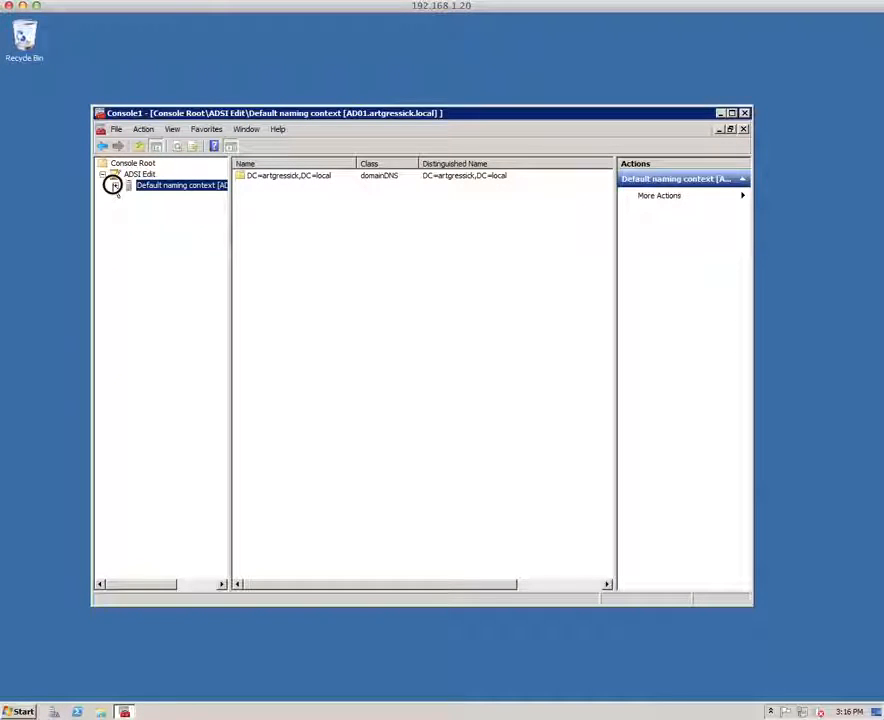
click(142, 198)
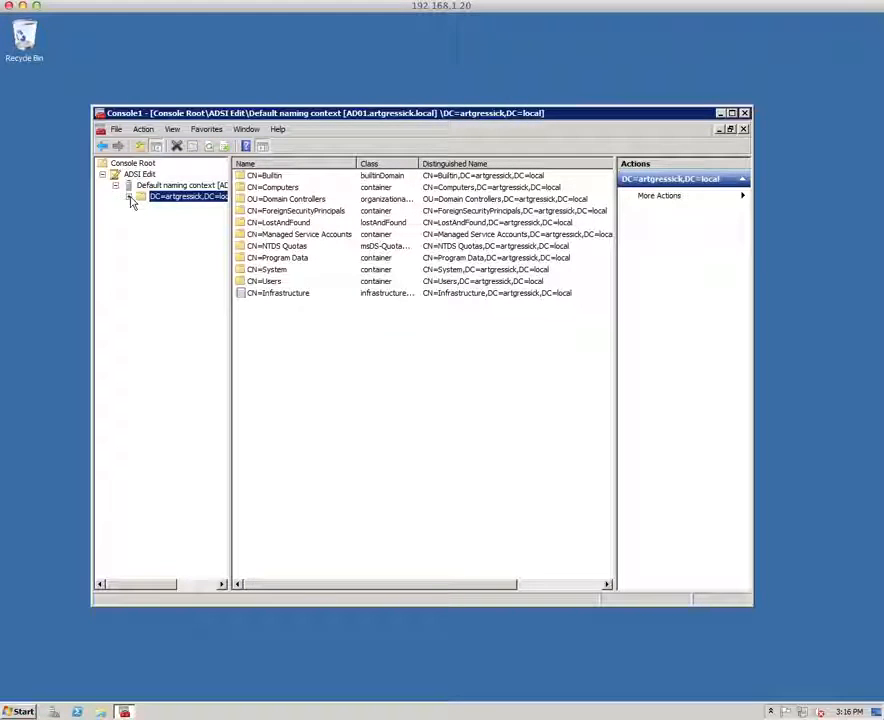
click(128, 197)
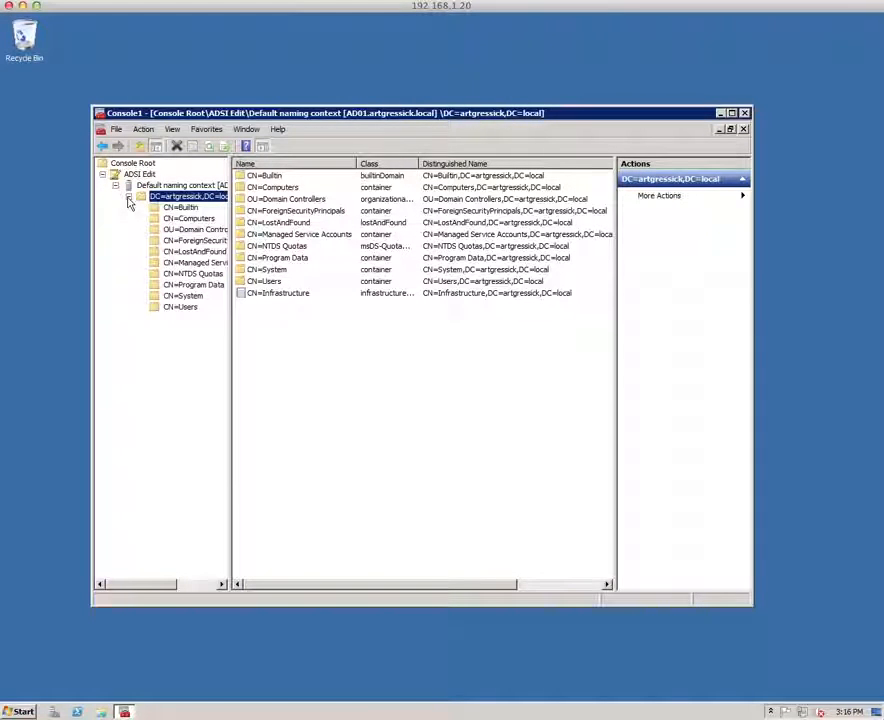
click(179, 307)
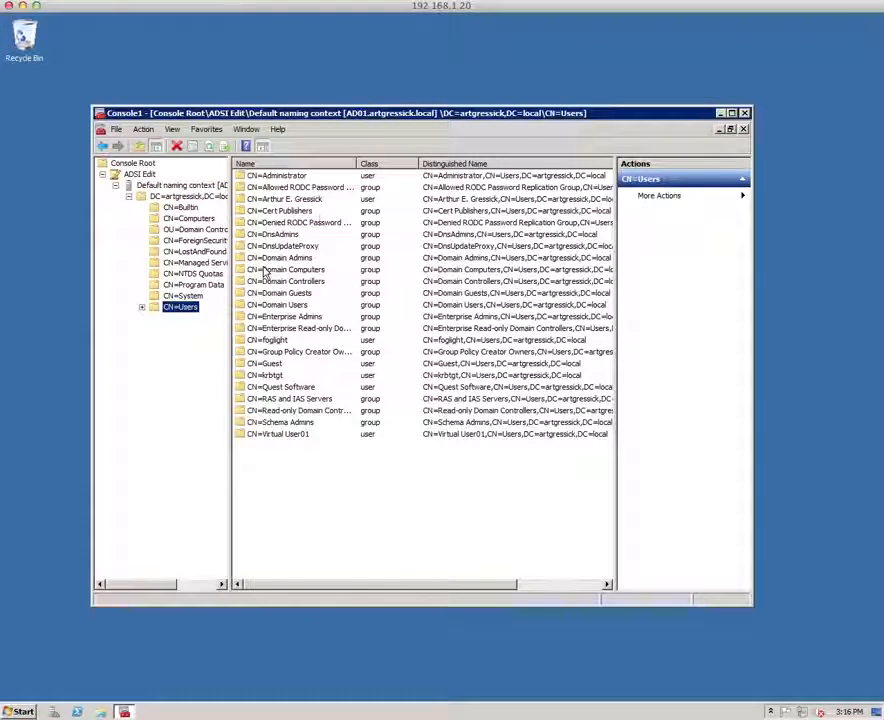
click(290, 176)
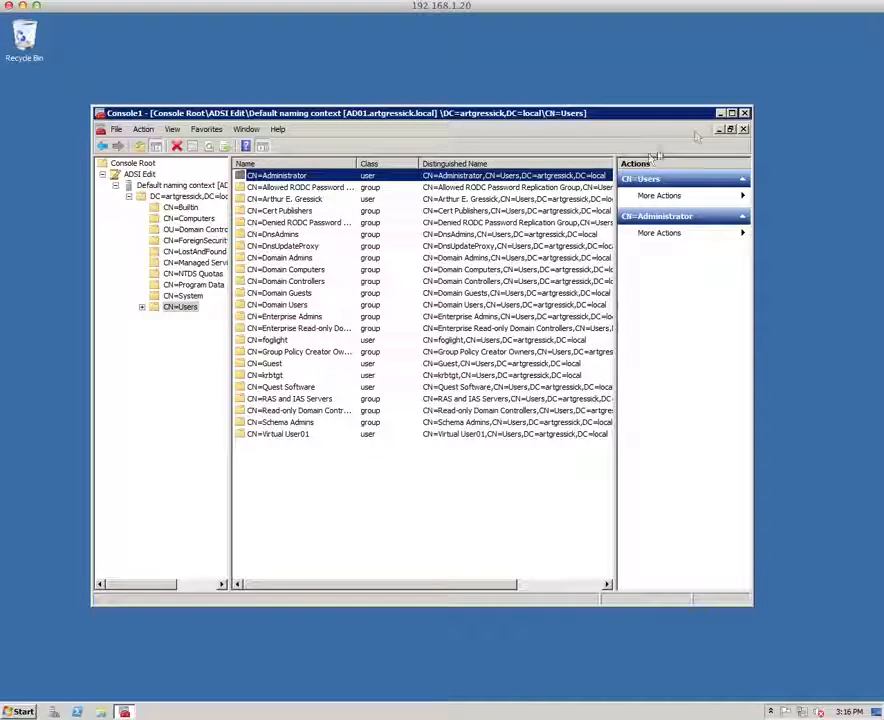
click(731, 113)
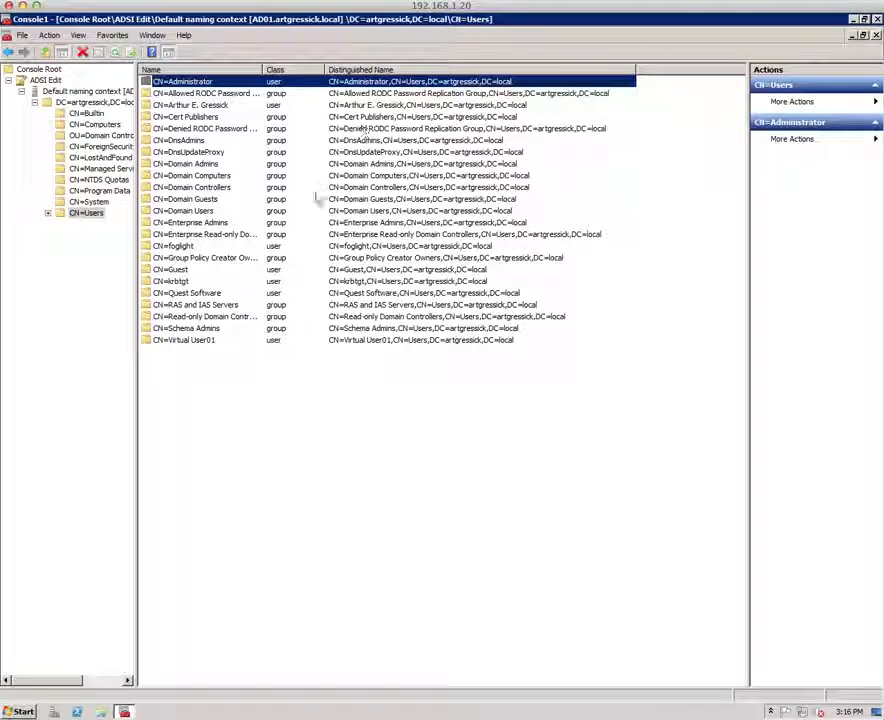
Open the foglight user's properties, view its distinguishedName attribute and copy the full value.
click(274, 247)
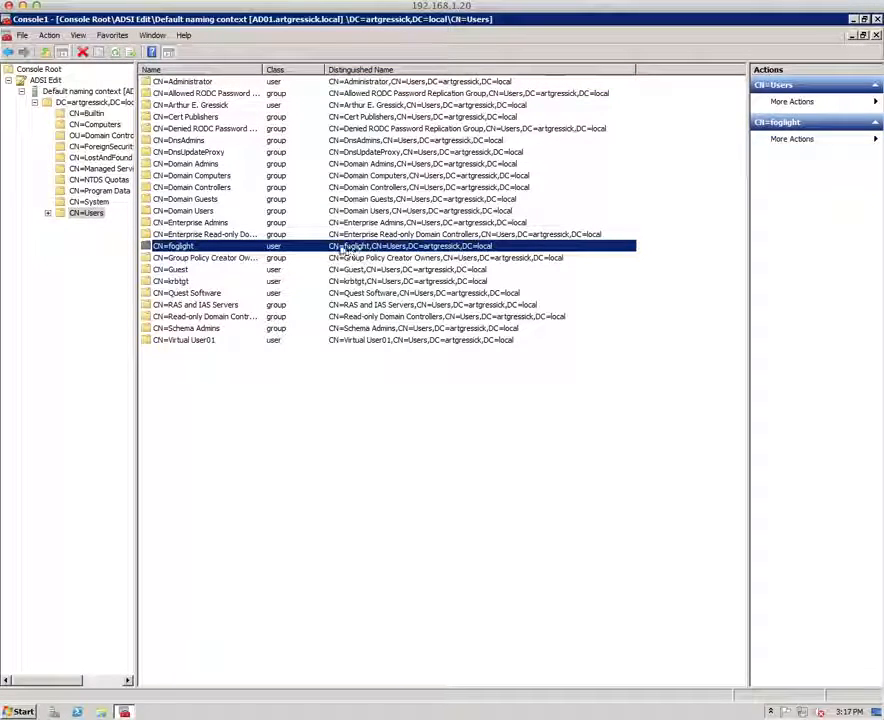
right_click(476, 249)
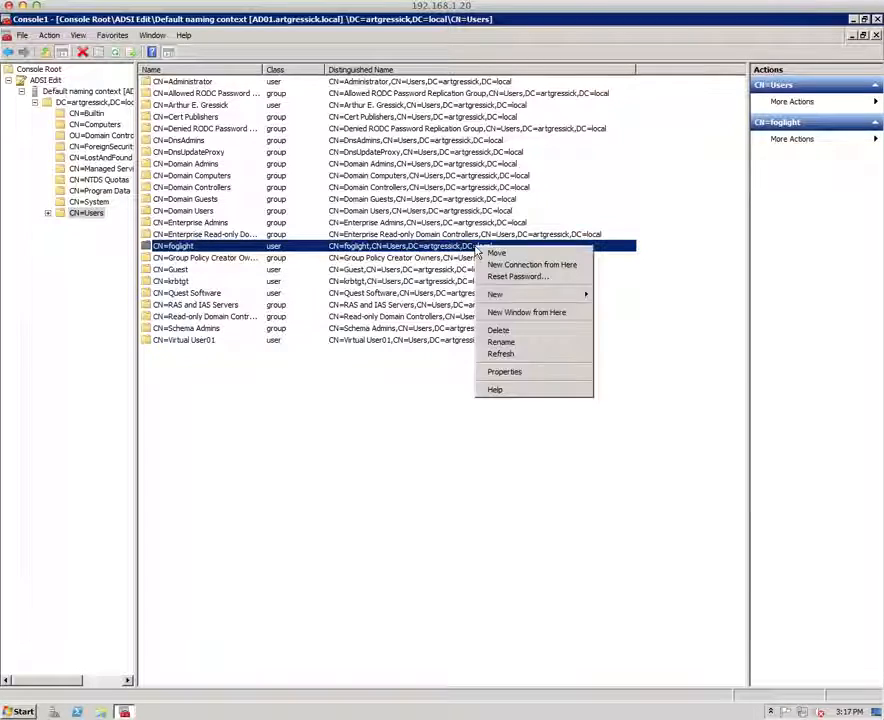
click(512, 371)
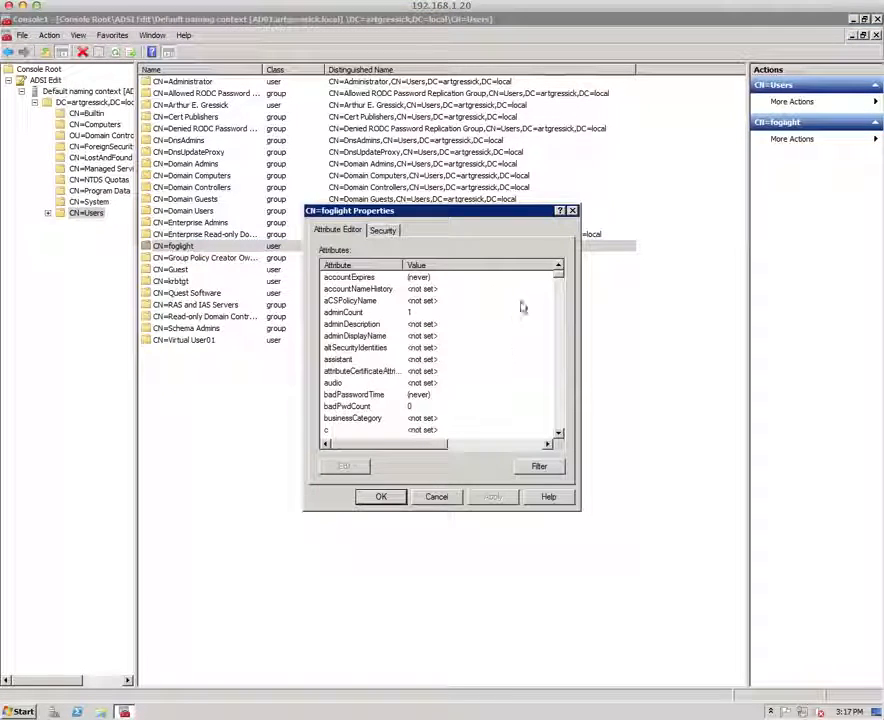
mouse_move(559, 277)
mouse_down()
mouse_move(558, 292)
mouse_move(558, 283)
mouse_up()
click(470, 359)
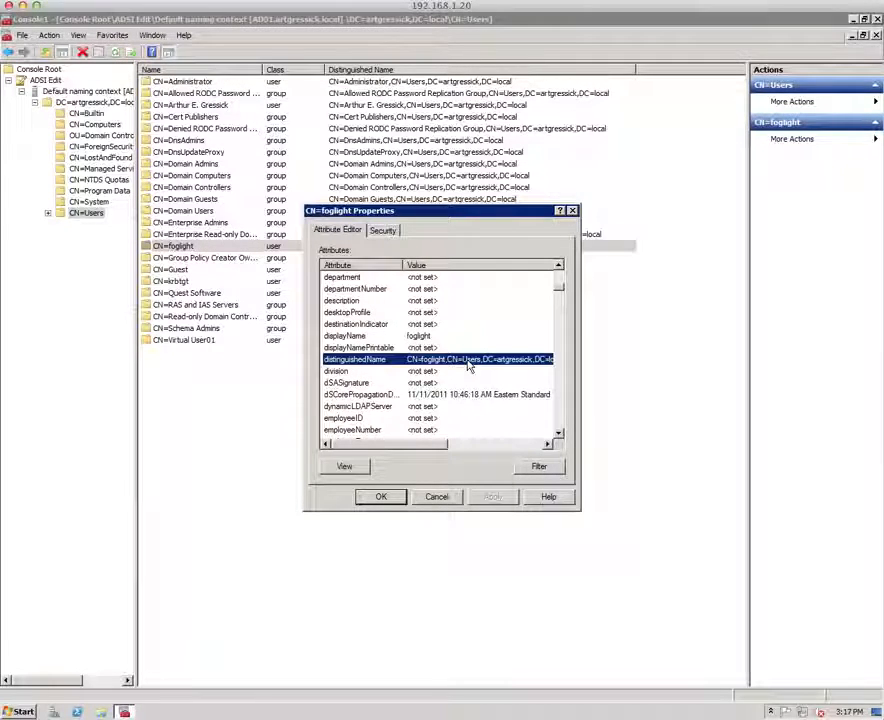
click(358, 469)
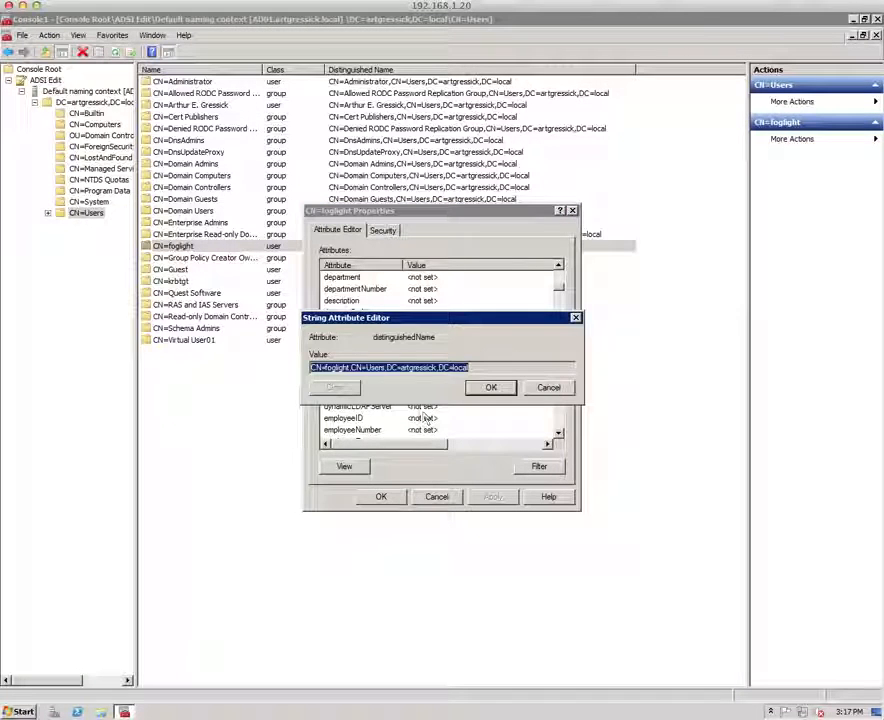
right_click(453, 377)
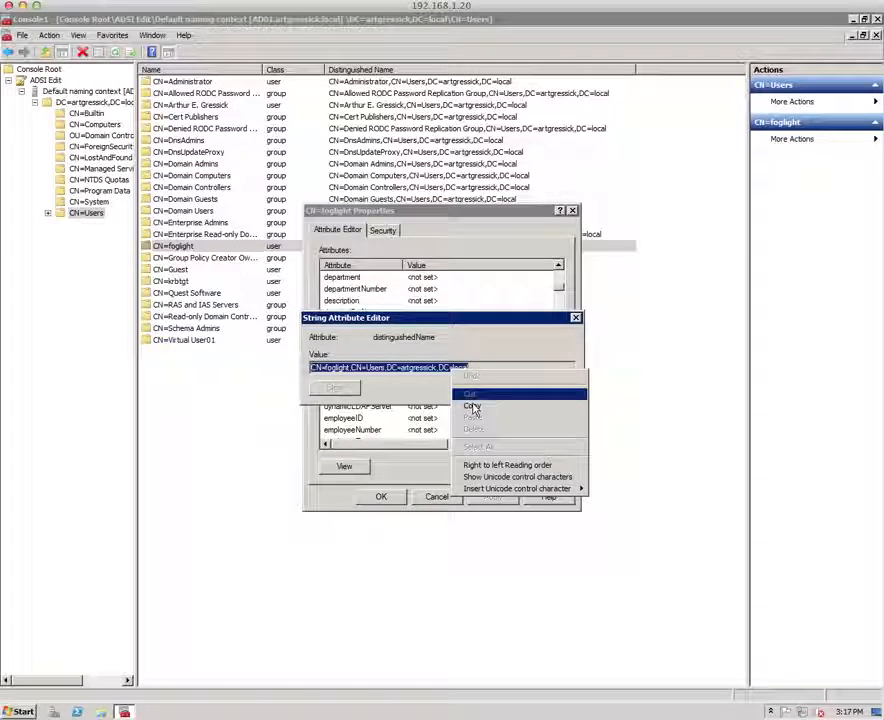
click(475, 407)
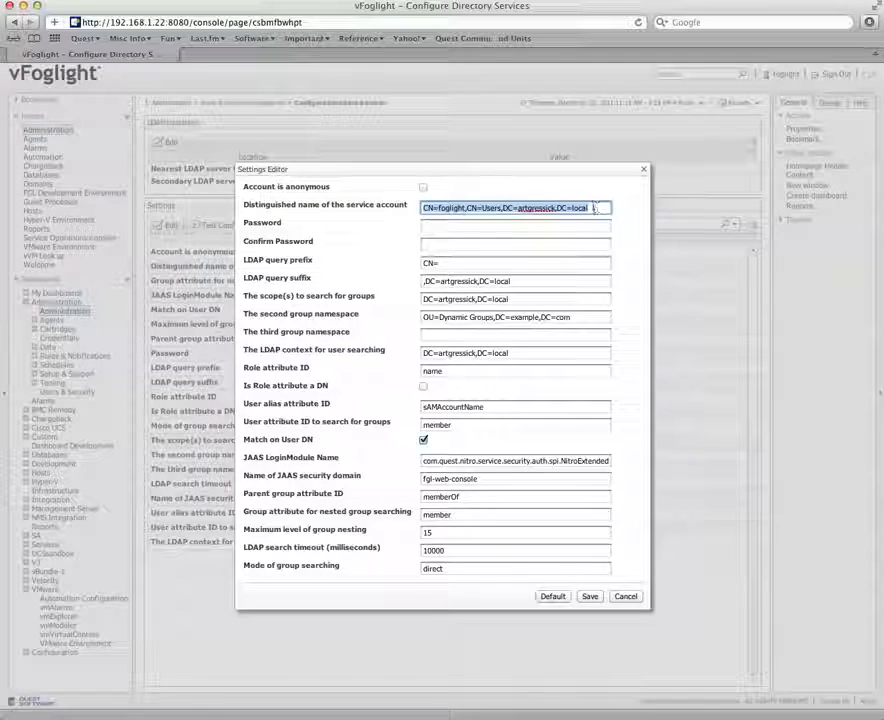
Review the service account's distinguished name, password, LDAP query suffix, second group namespace and user searching context, and close the settings editor without saving.
click(487, 226)
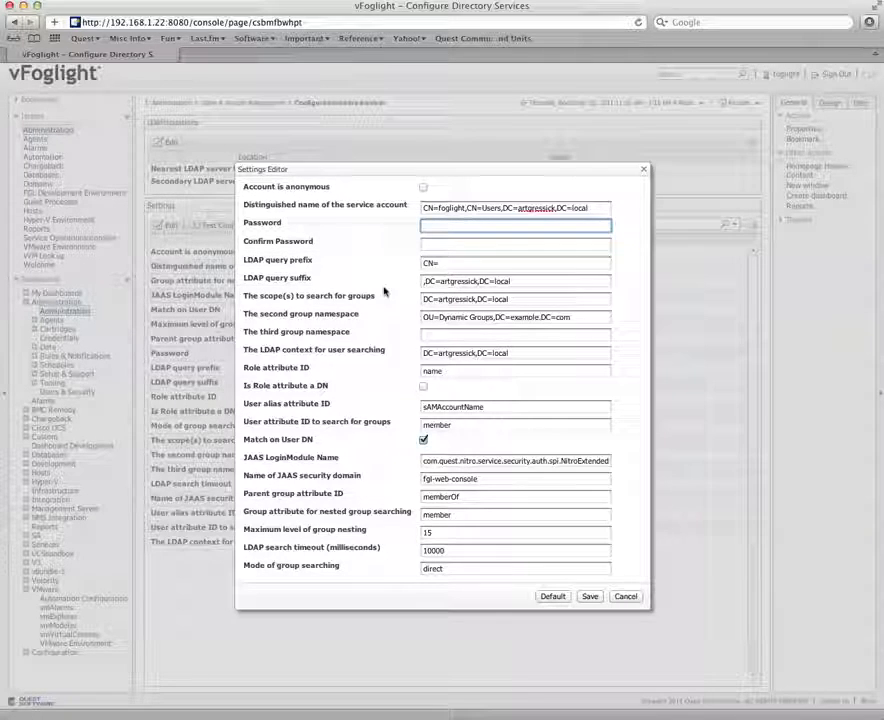
drag(503, 208, 595, 208)
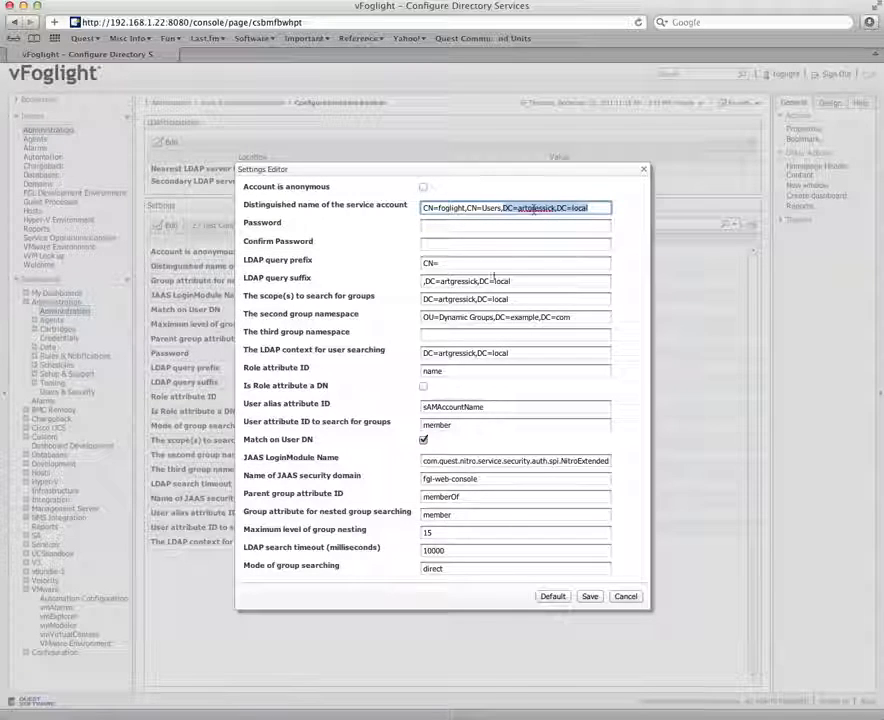
click(426, 281)
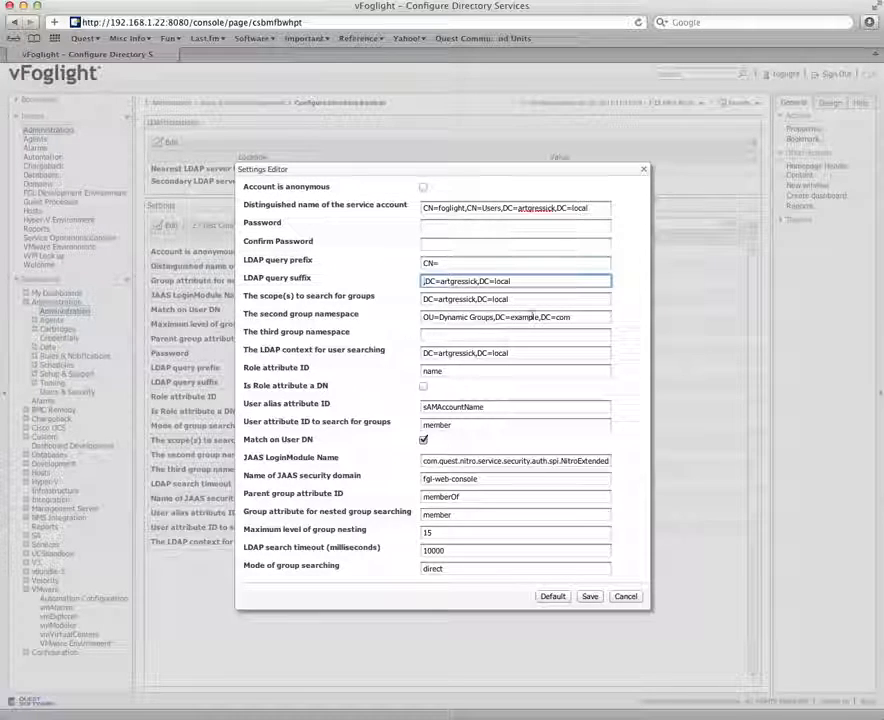
drag(590, 317, 421, 318)
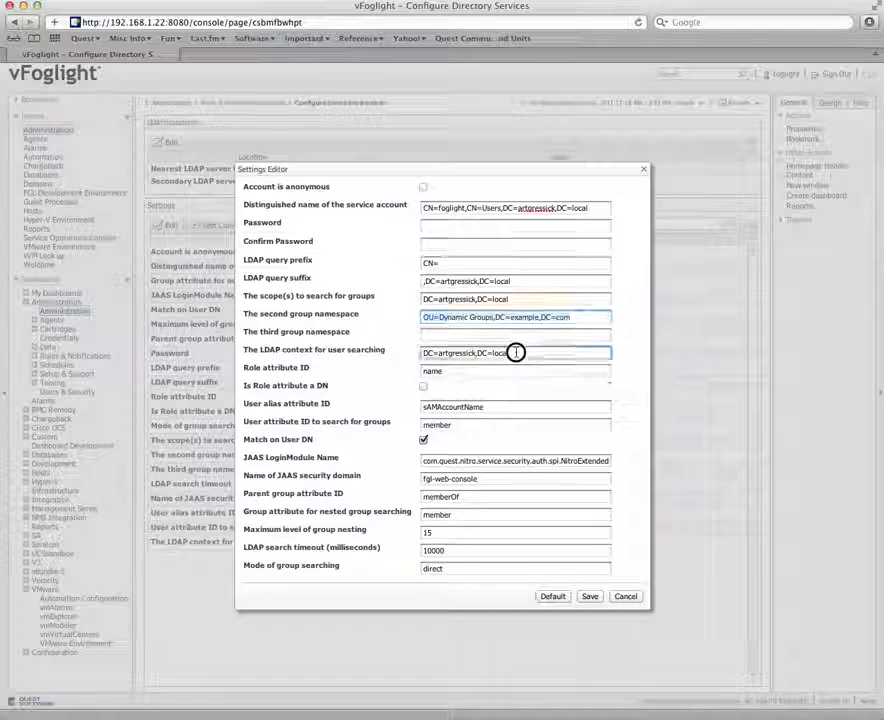
drag(516, 354, 420, 353)
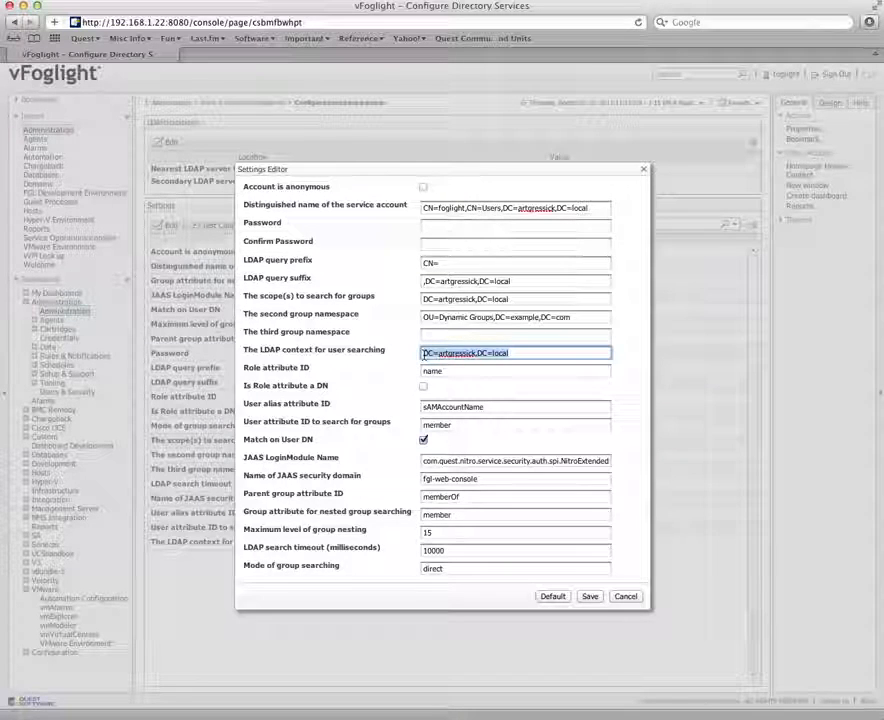
click(455, 353)
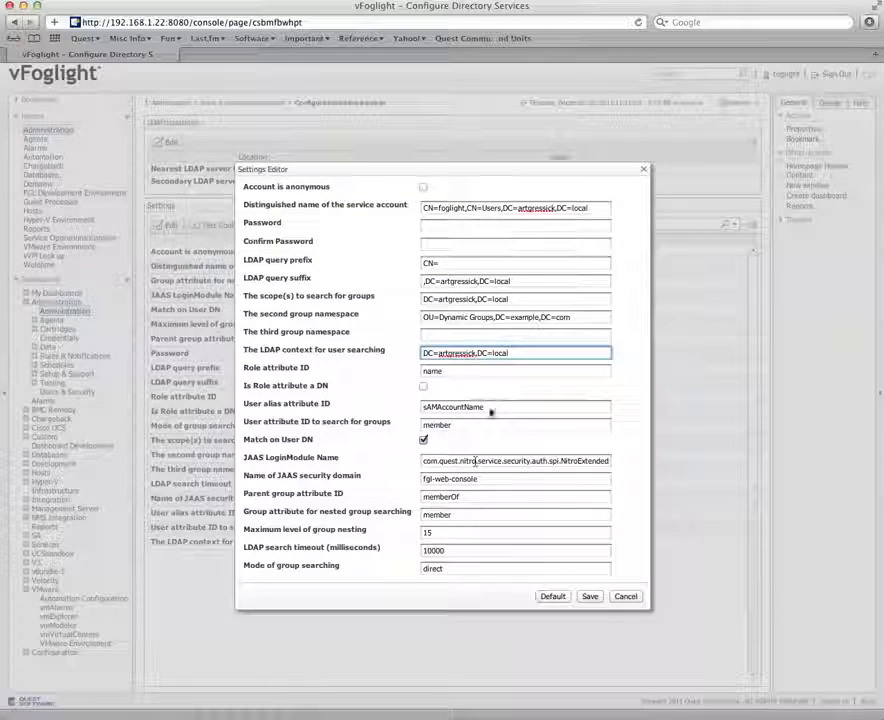
click(625, 597)
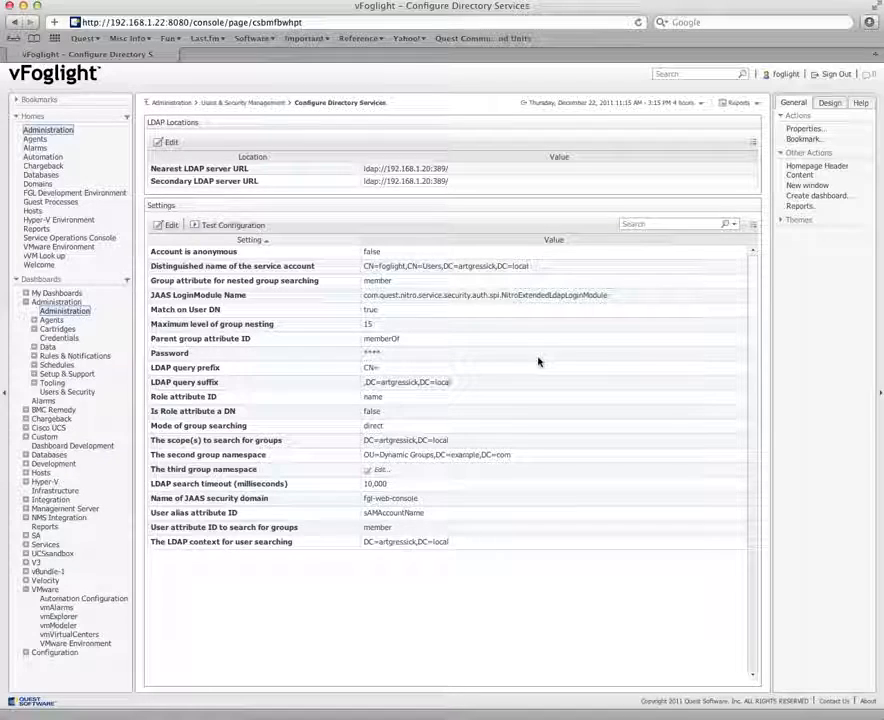
Test the LDAP configuration with the username foglight, and close the result and the test dialog.
click(258, 228)
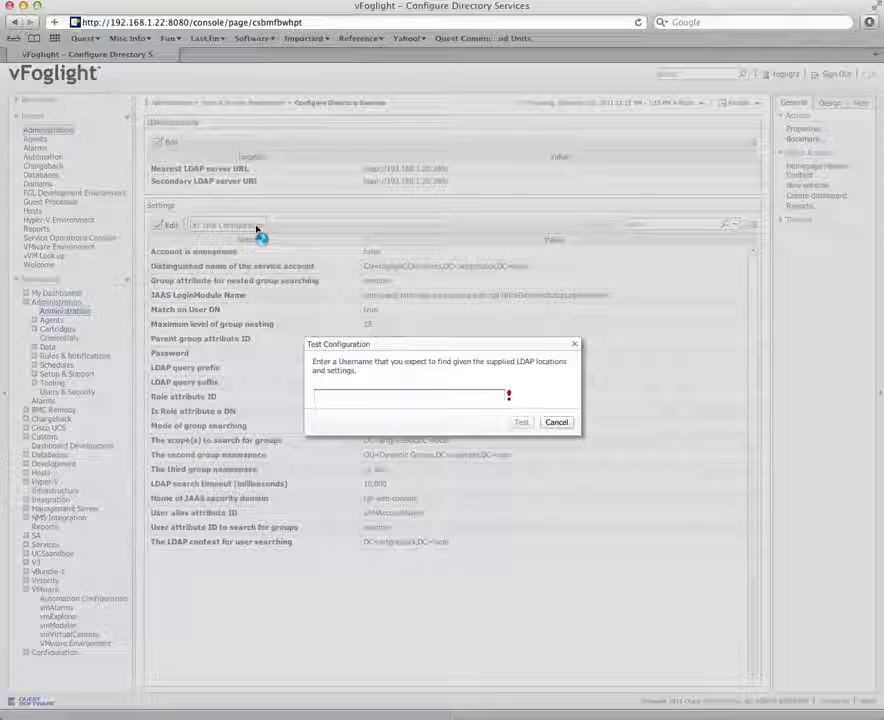
click(406, 396)
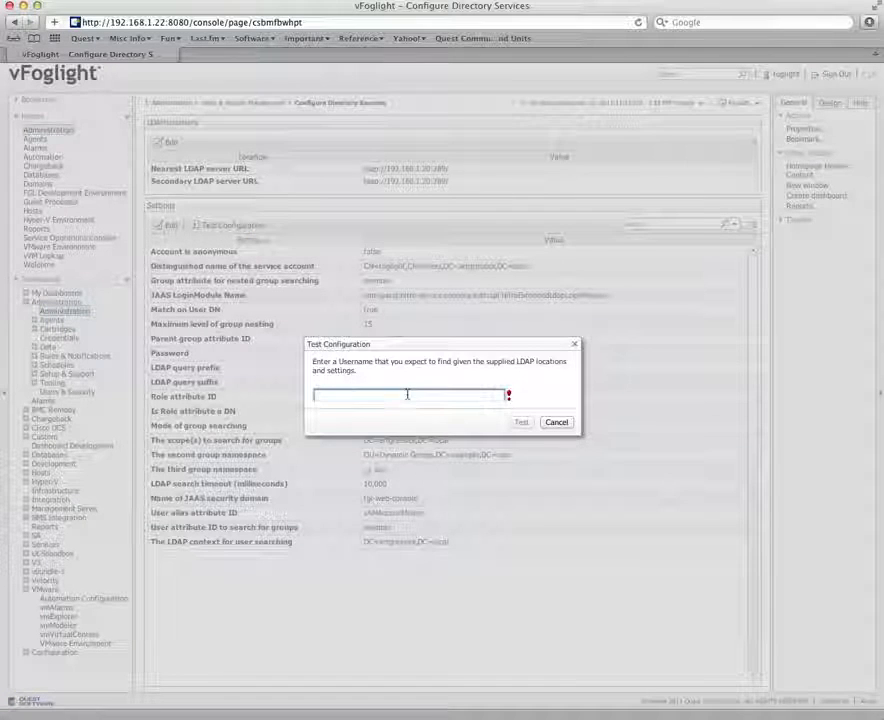
text(foglight)
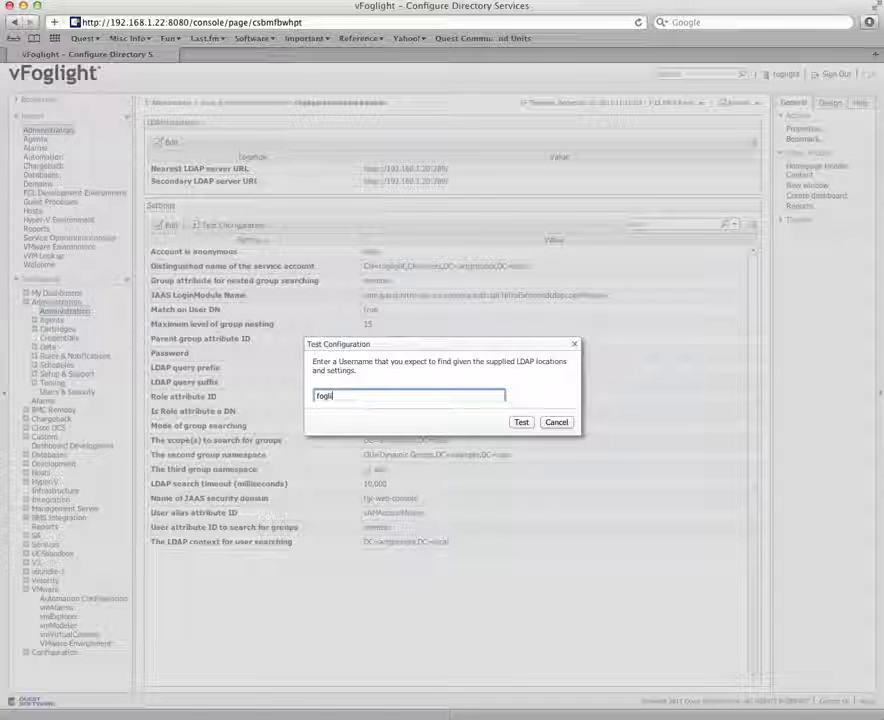
click(521, 421)
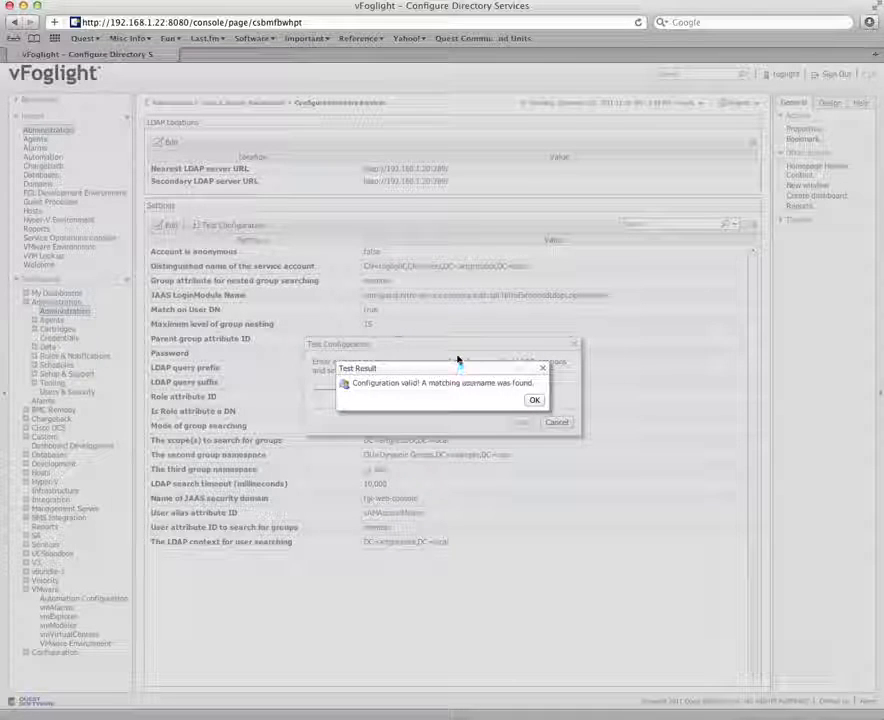
drag(422, 383, 537, 384)
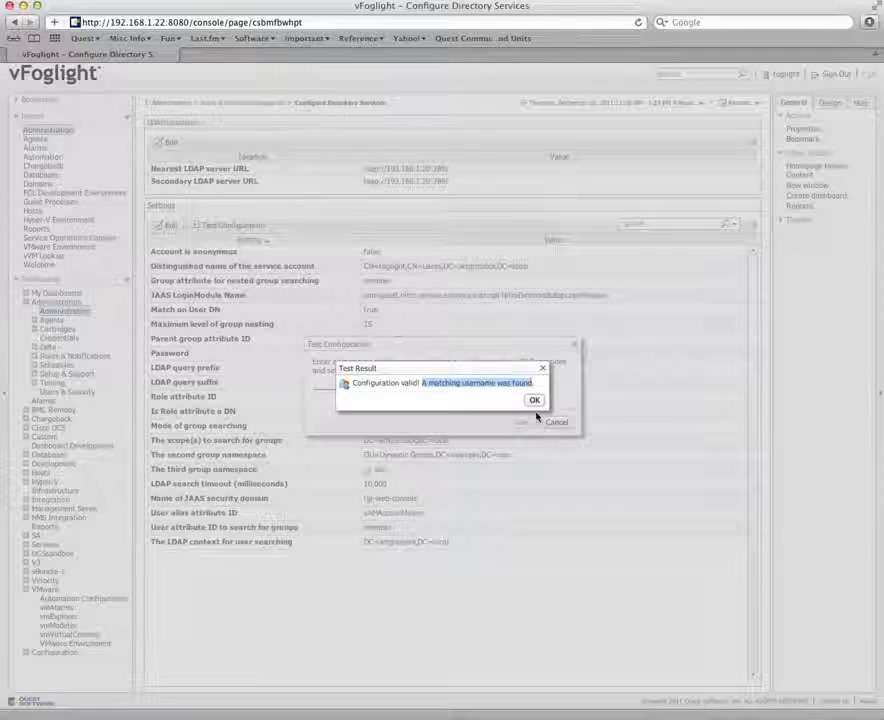
click(534, 400)
click(559, 424)
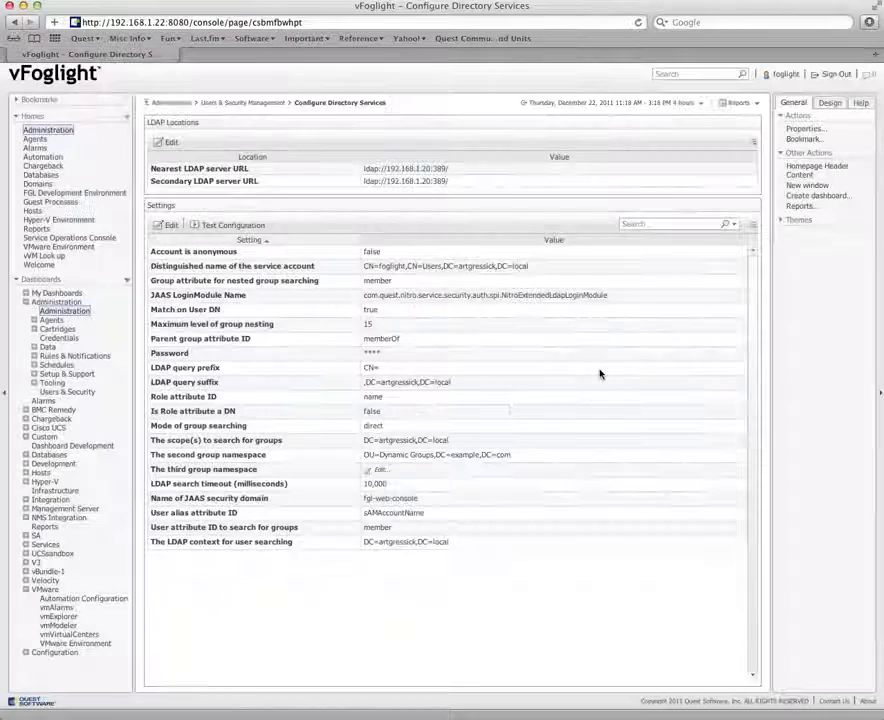
Sign out of the console and log back in as the directory user administrator with the account password.
click(824, 75)
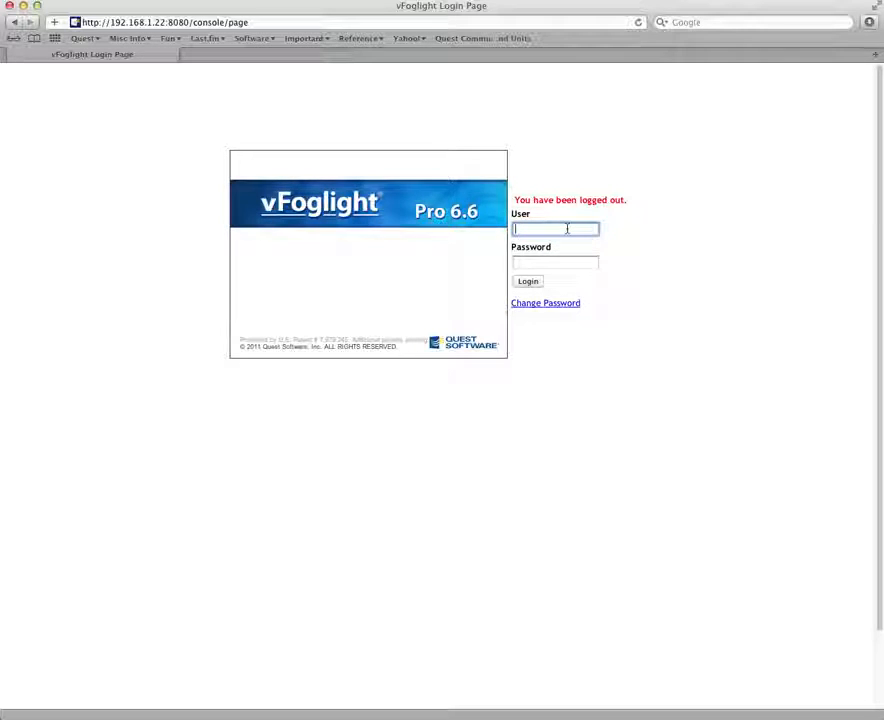
text(admin)
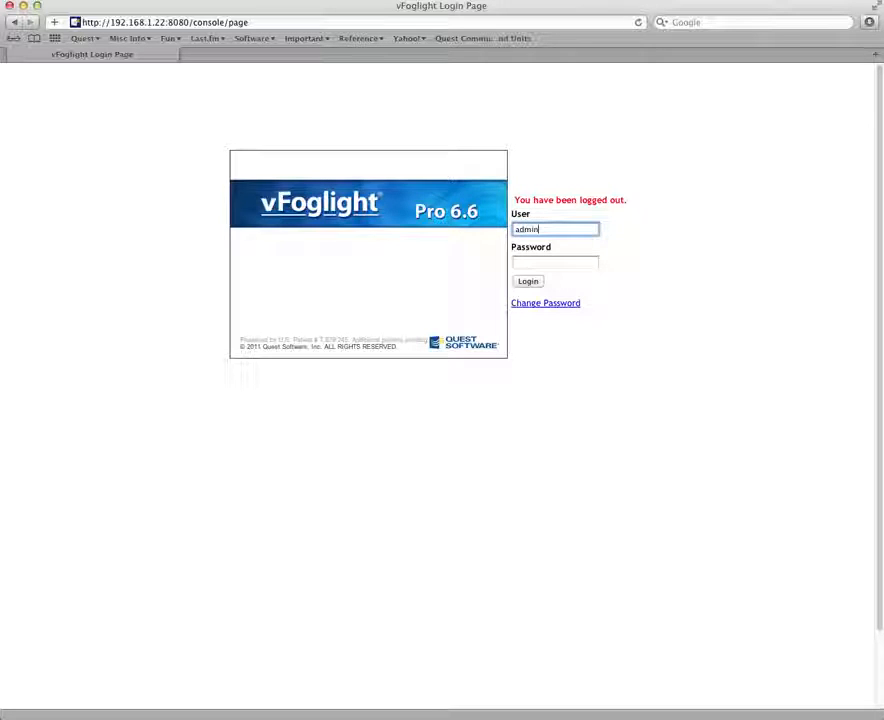
text(istrator)
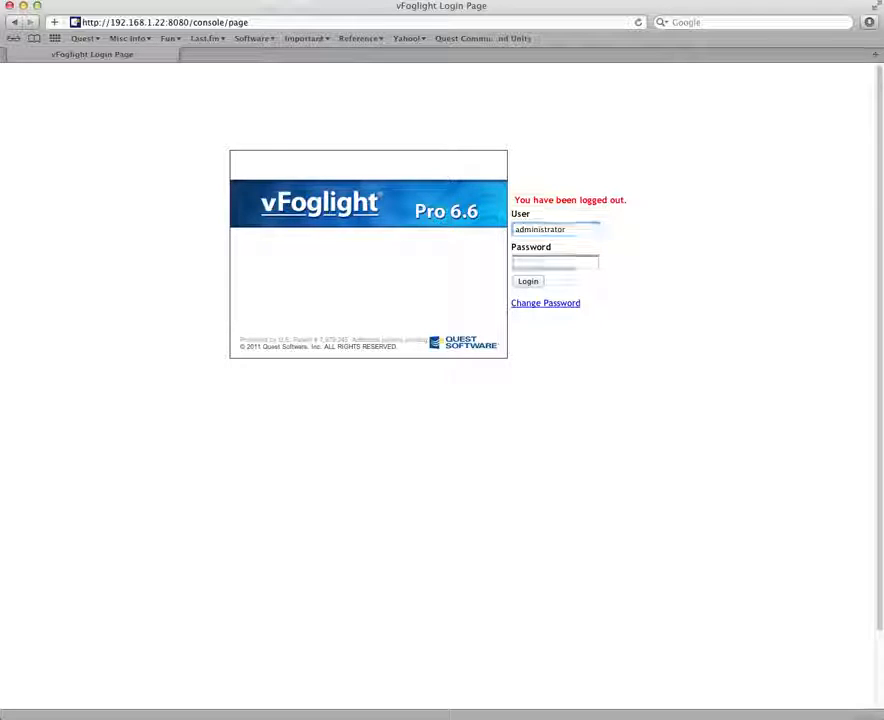
key(Tab)
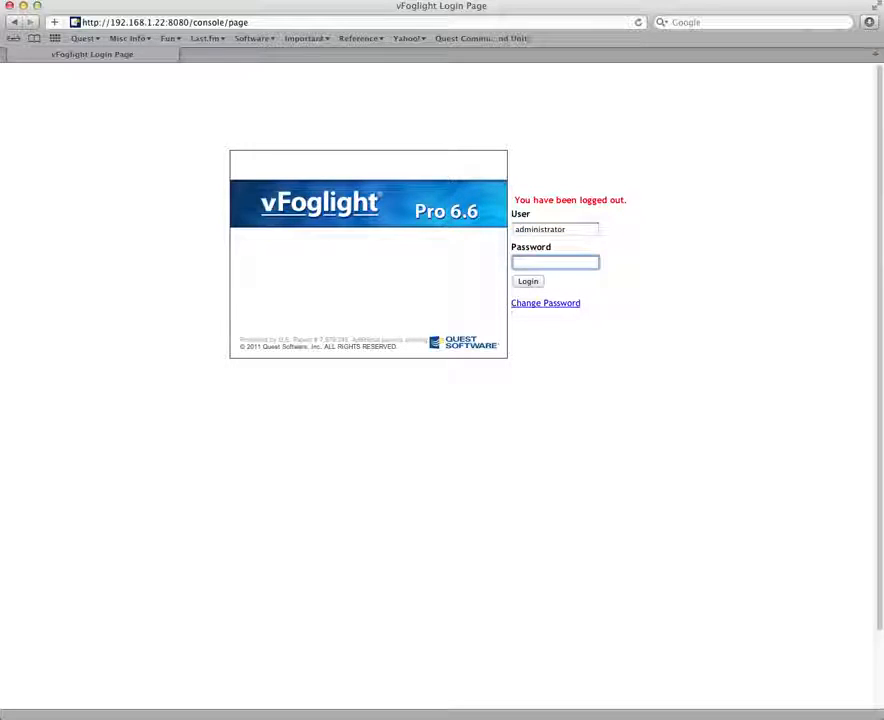
text(•••••••••)
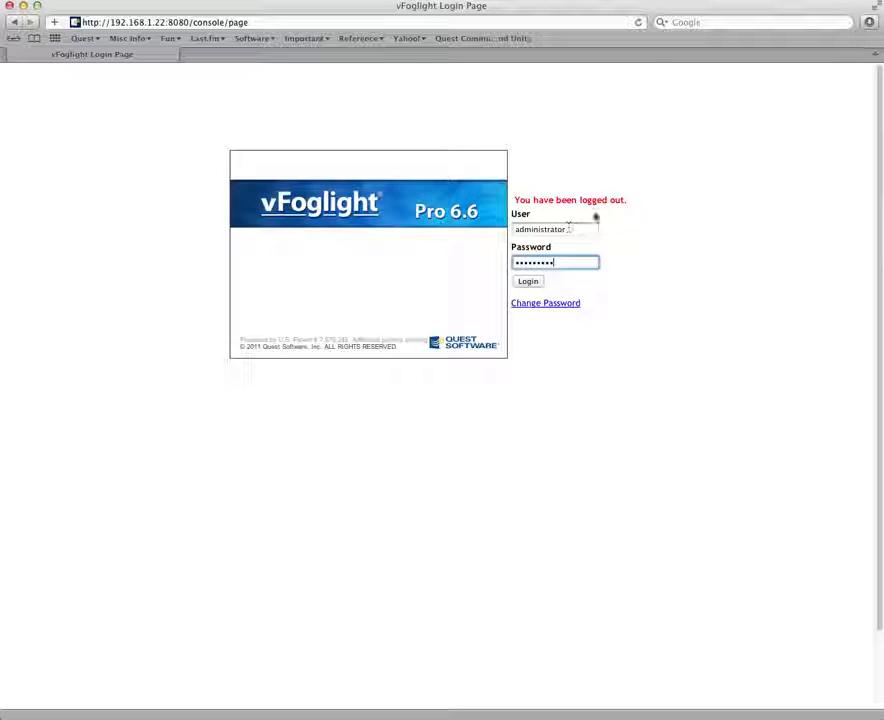
click(530, 283)
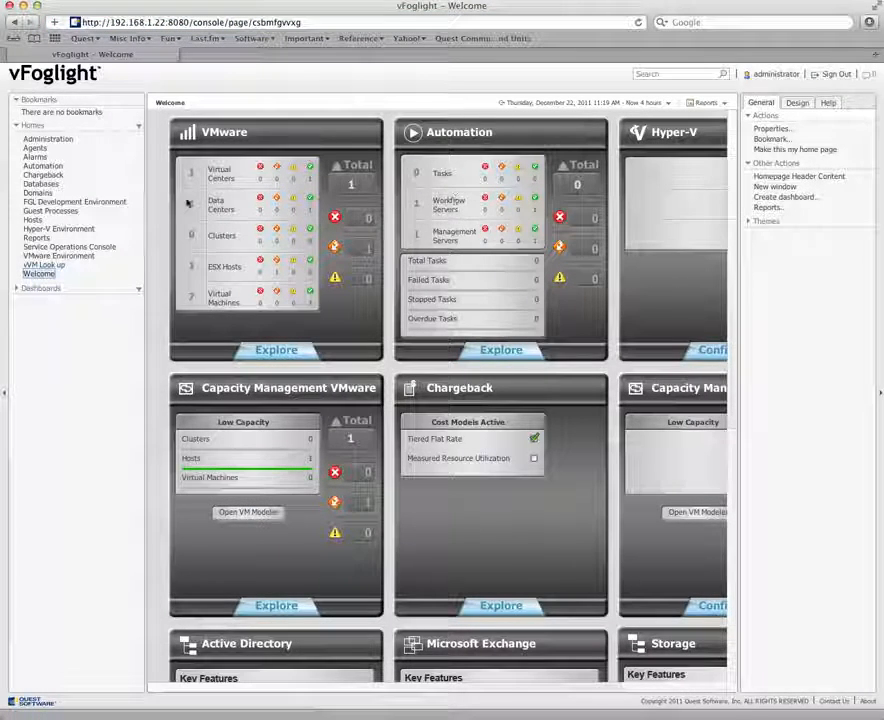
Go to the Administration dashboard and open User Management under Users & Security Management.
click(15, 288)
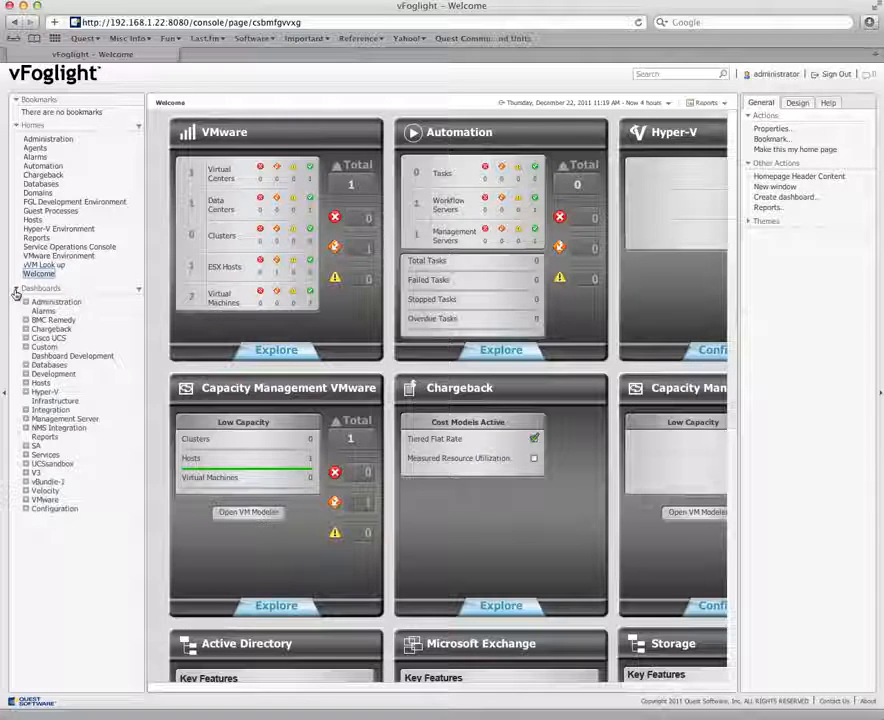
click(26, 302)
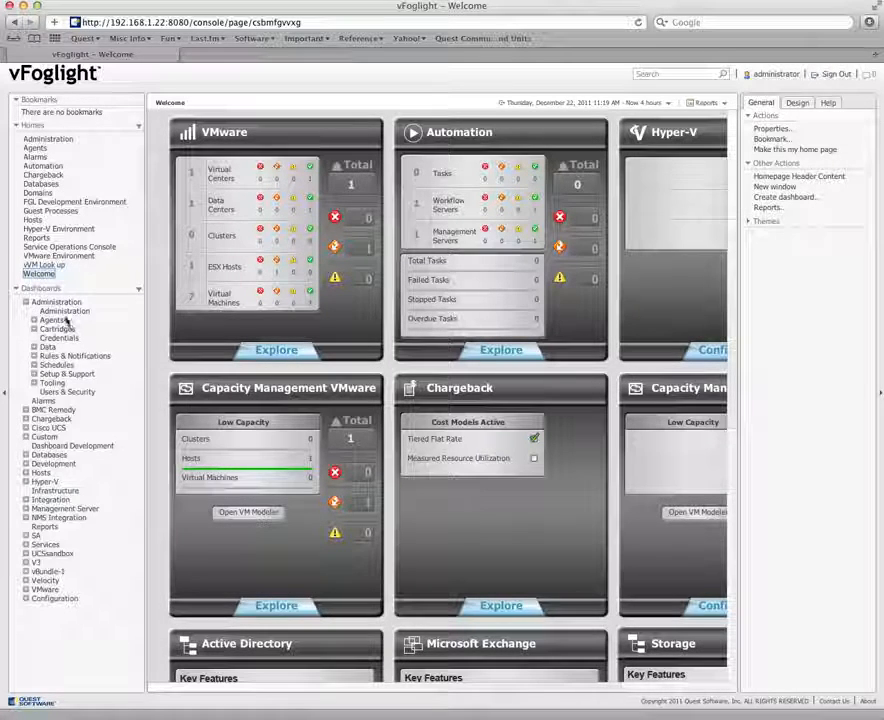
click(60, 311)
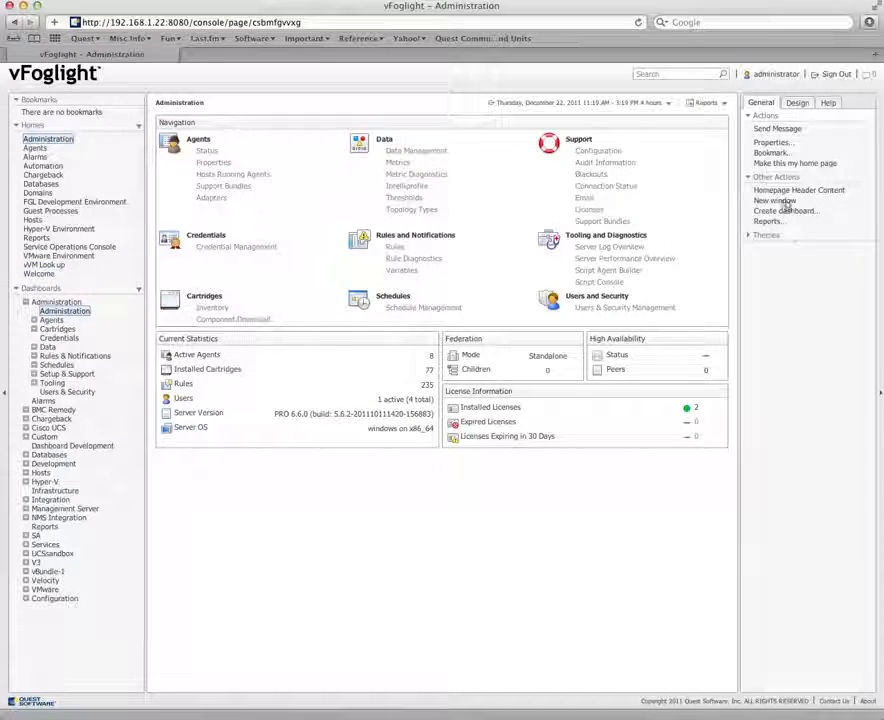
click(622, 310)
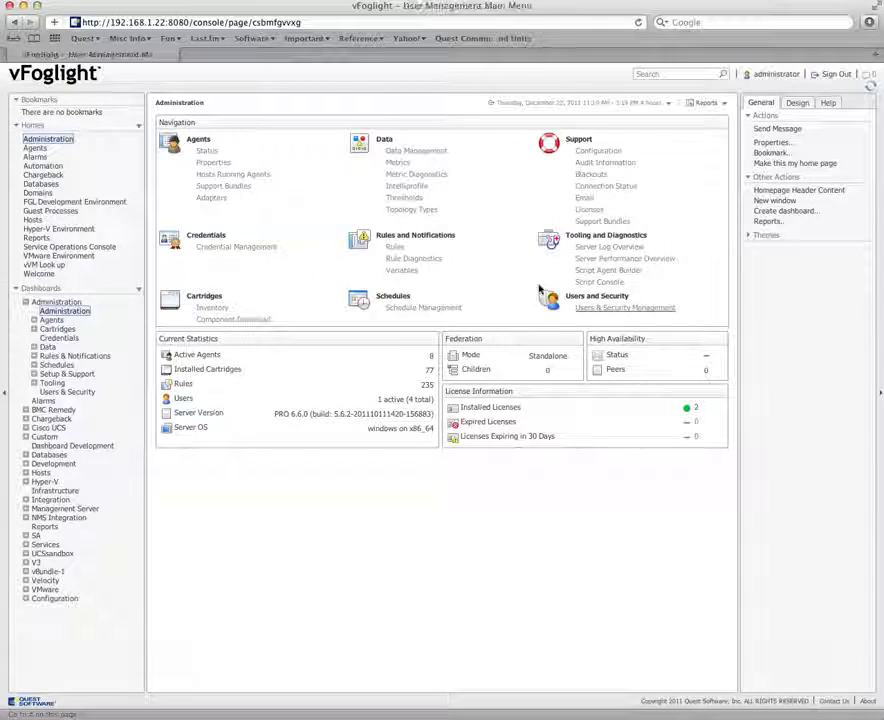
click(239, 221)
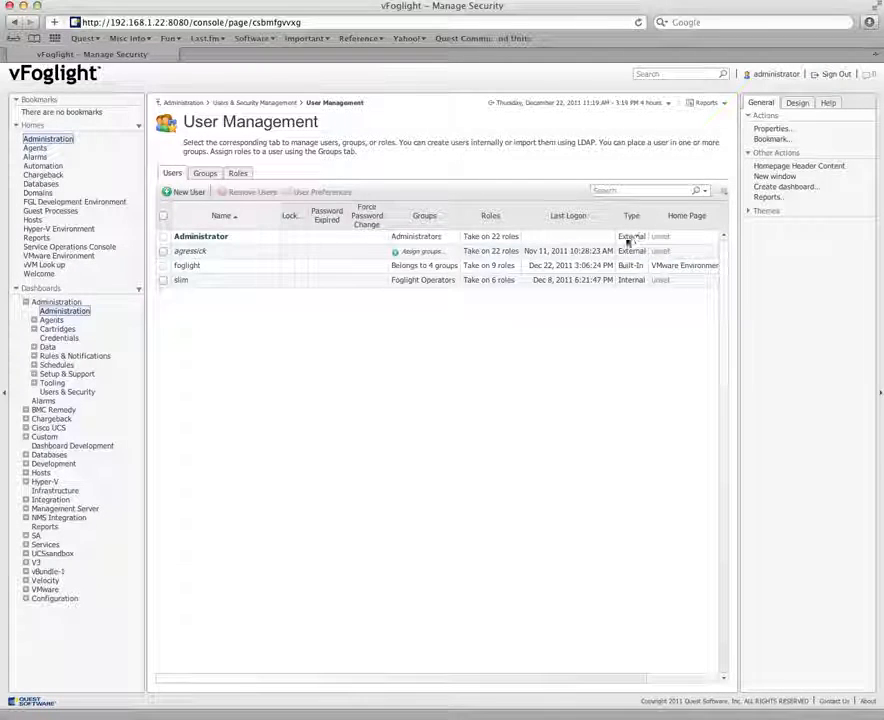
List the user groups, view which LDAP groups are set to be visible, and close the visibility settings without saving.
click(206, 174)
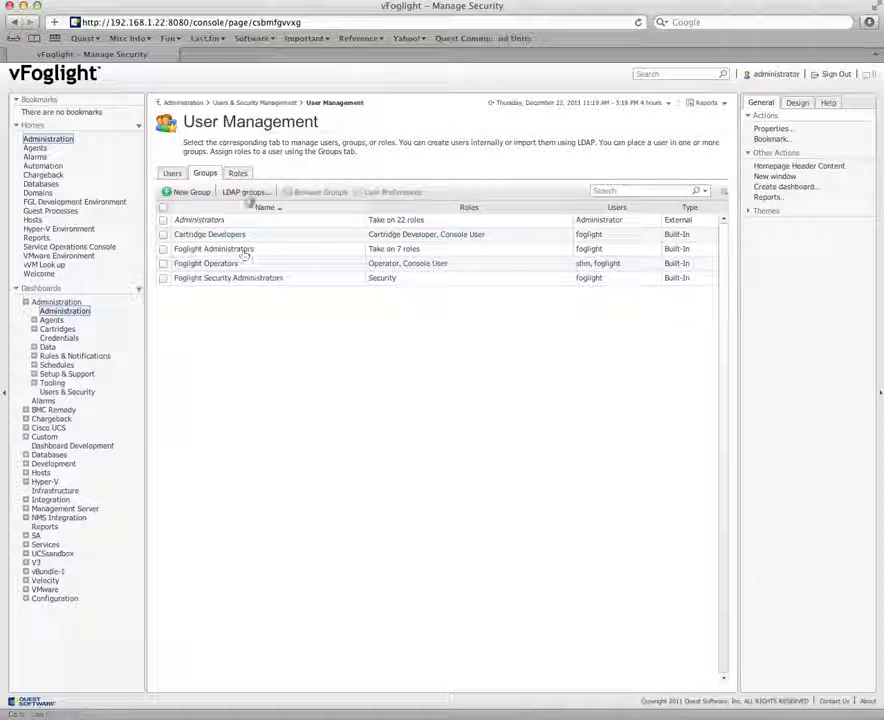
click(243, 193)
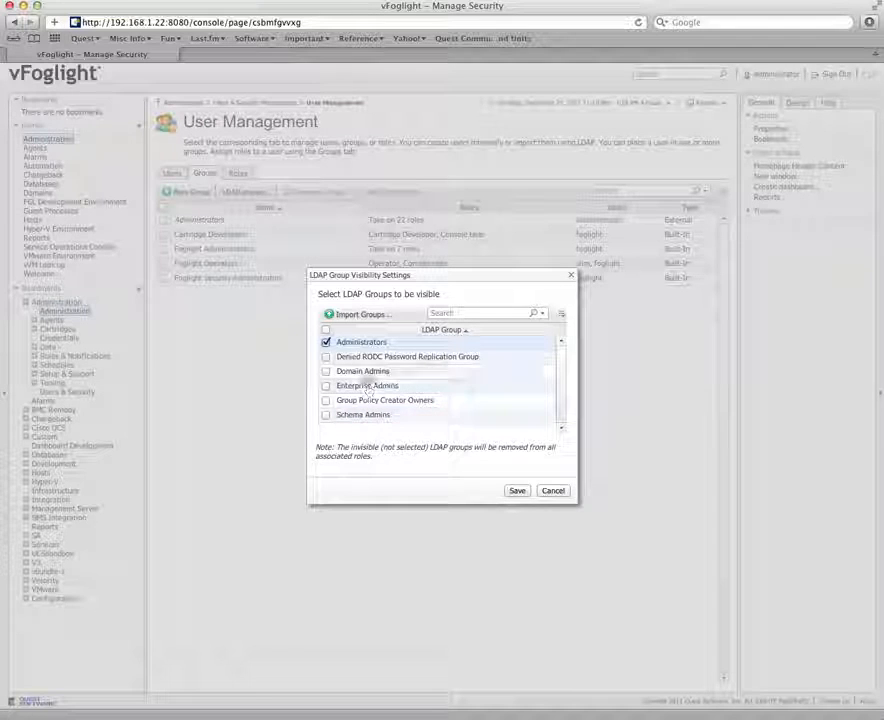
click(558, 491)
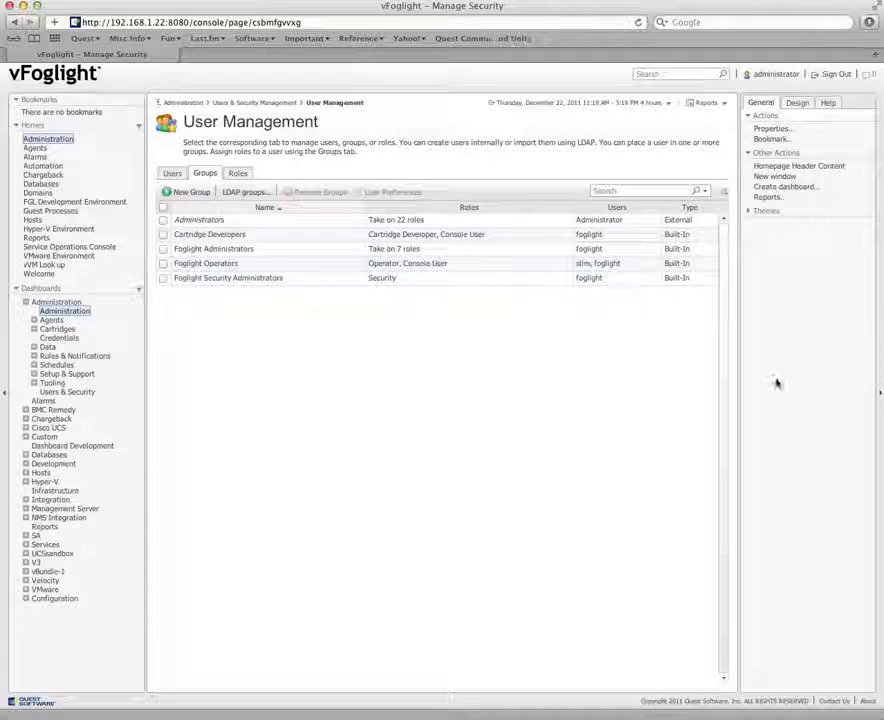